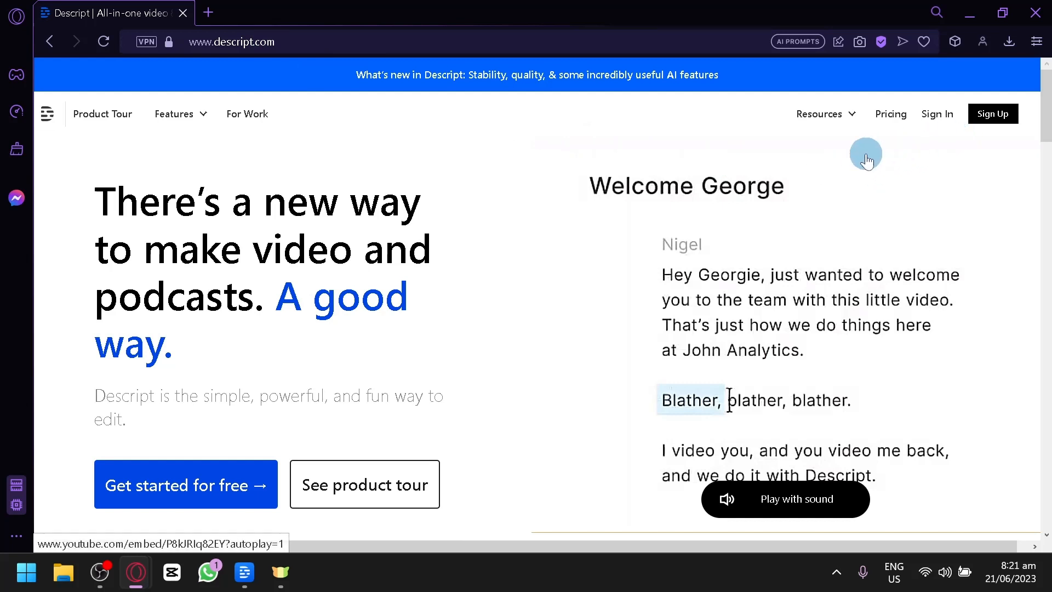
- Look over the Descript homepage, from the introduction through the workflow feature cards to the section with customer logos
scroll(423, 287, down, 10)
scroll(424, 285, up, 8)
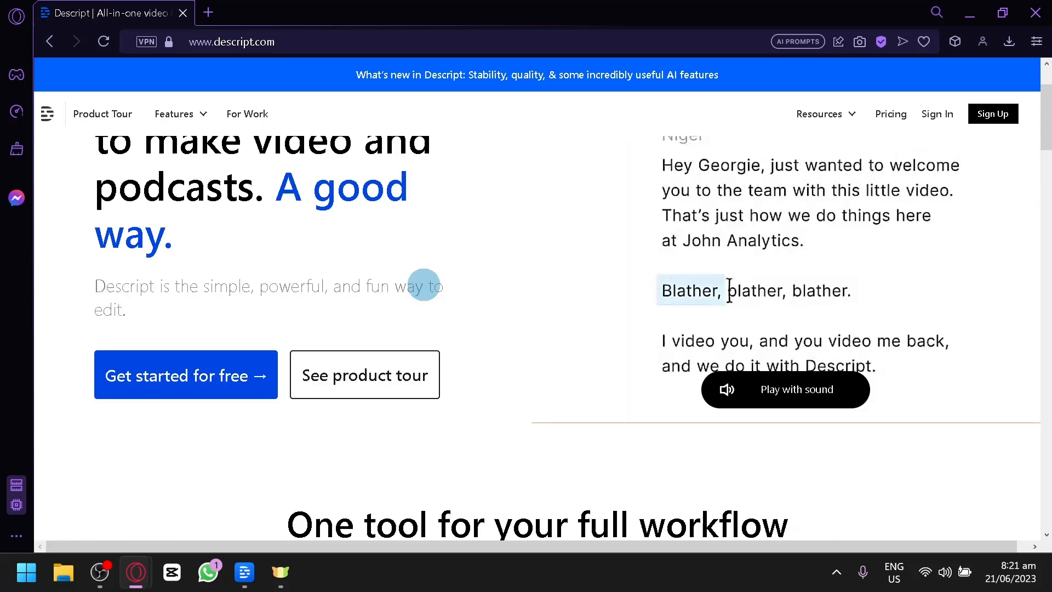
scroll(424, 285, up, 2)
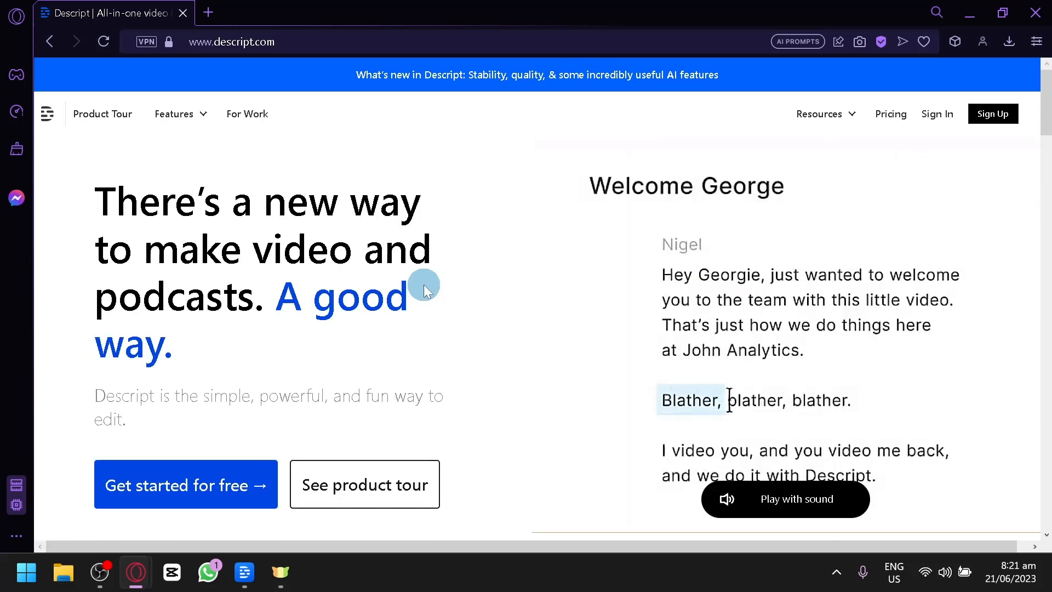
scroll(425, 289, down, 15)
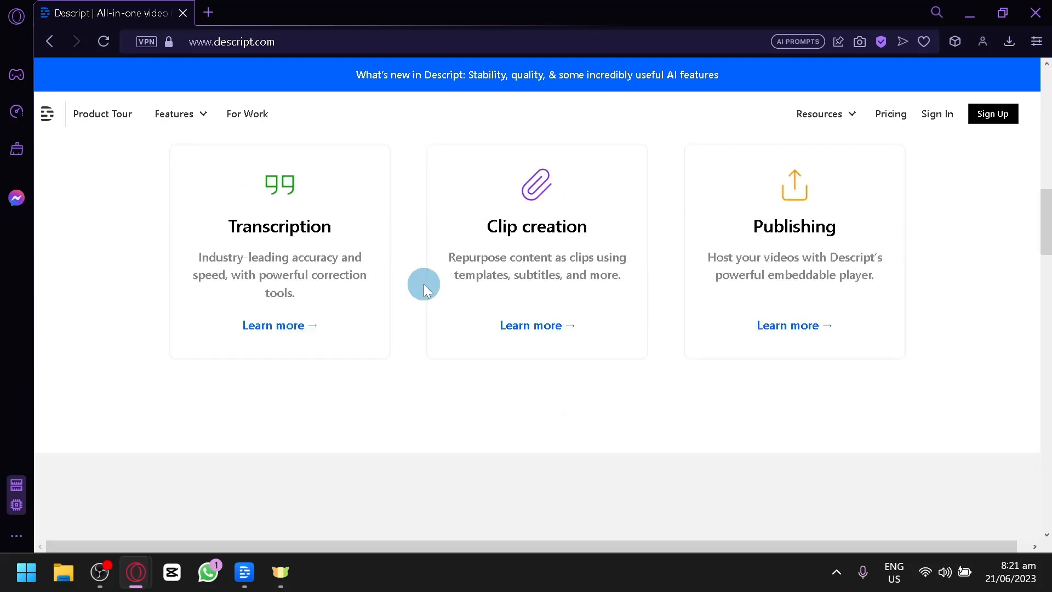
scroll(424, 285, down, 2)
scroll(423, 284, down, 6)
scroll(424, 284, up, 20)
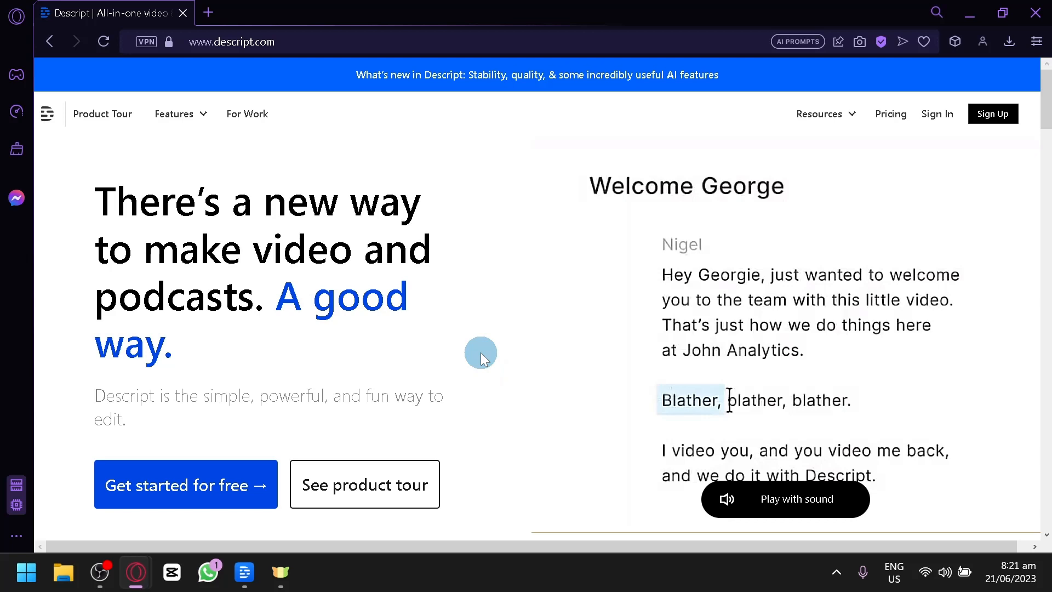
scroll(481, 353, down, 20)
scroll(266, 233, down, 15)
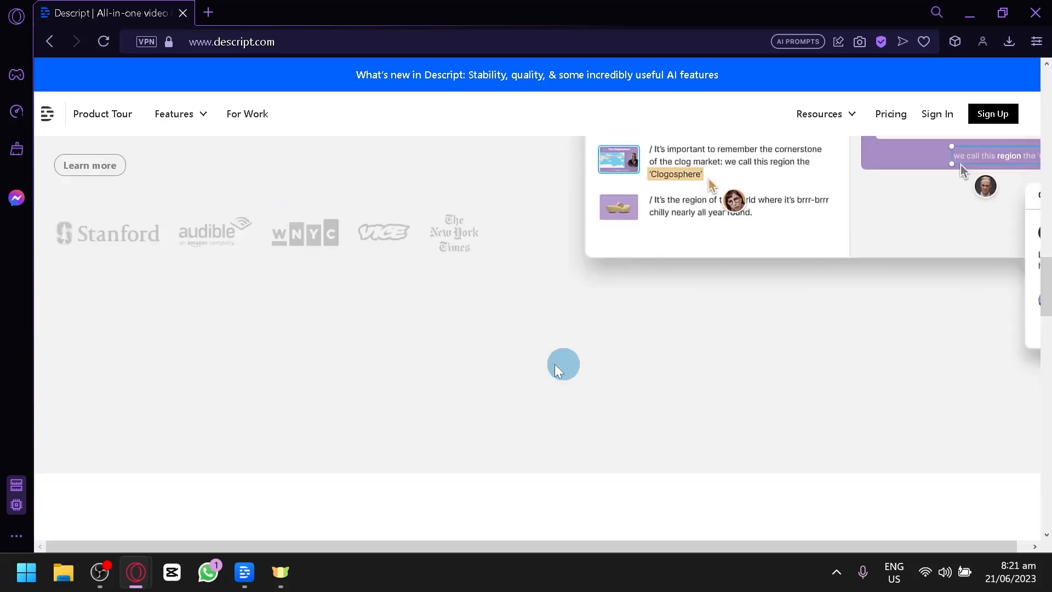
scroll(482, 284, up, 15)
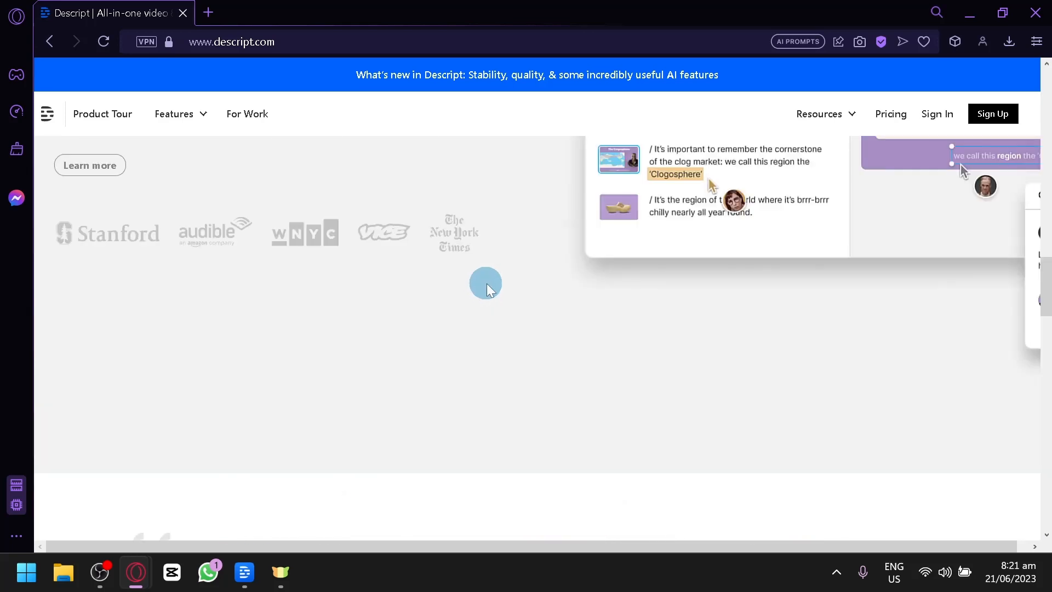
scroll(339, 281, up, 11)
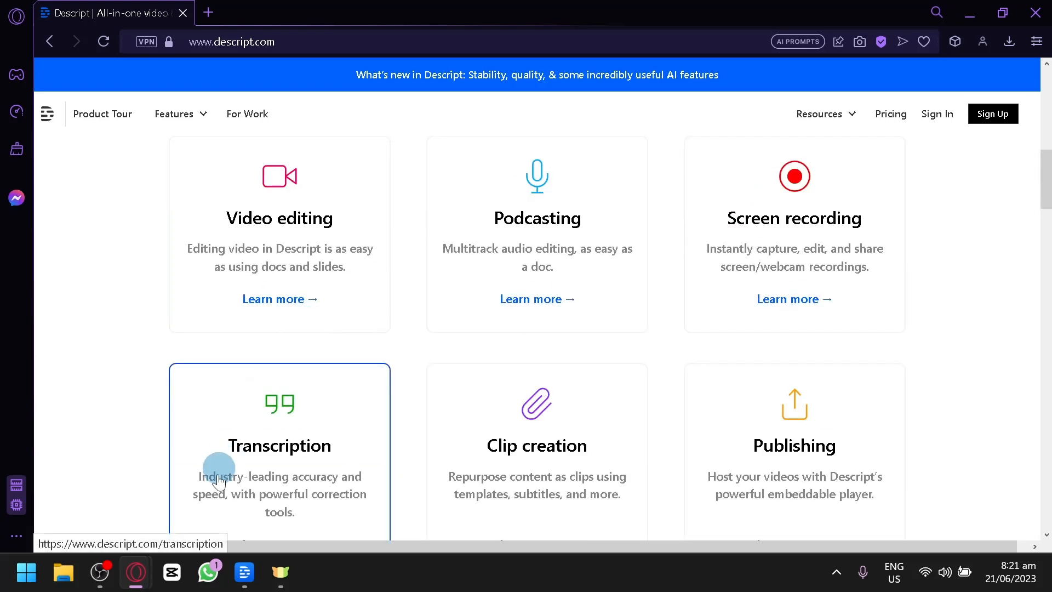
- Switch to the Descript desktop app and look through its shared, downloaded, quick recordings, voices and templates sections, ending at the recent projects
click(245, 572)
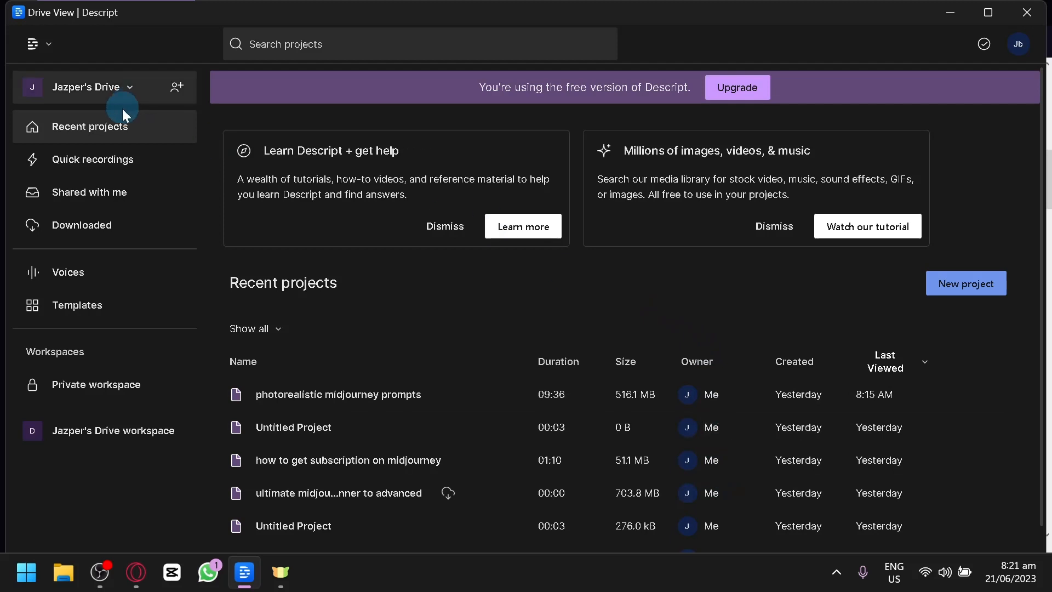
click(138, 184)
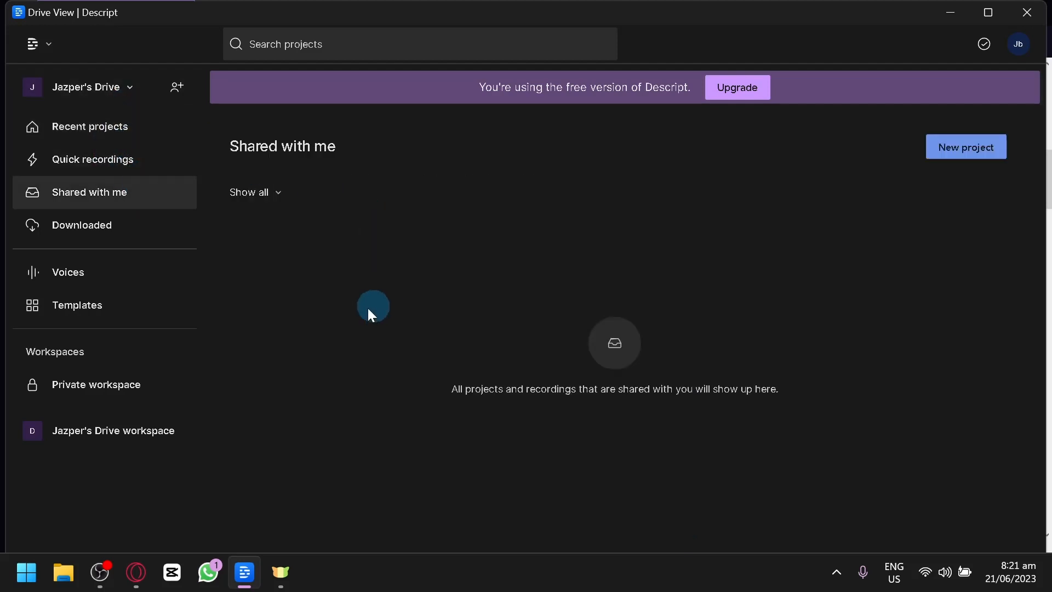
click(111, 218)
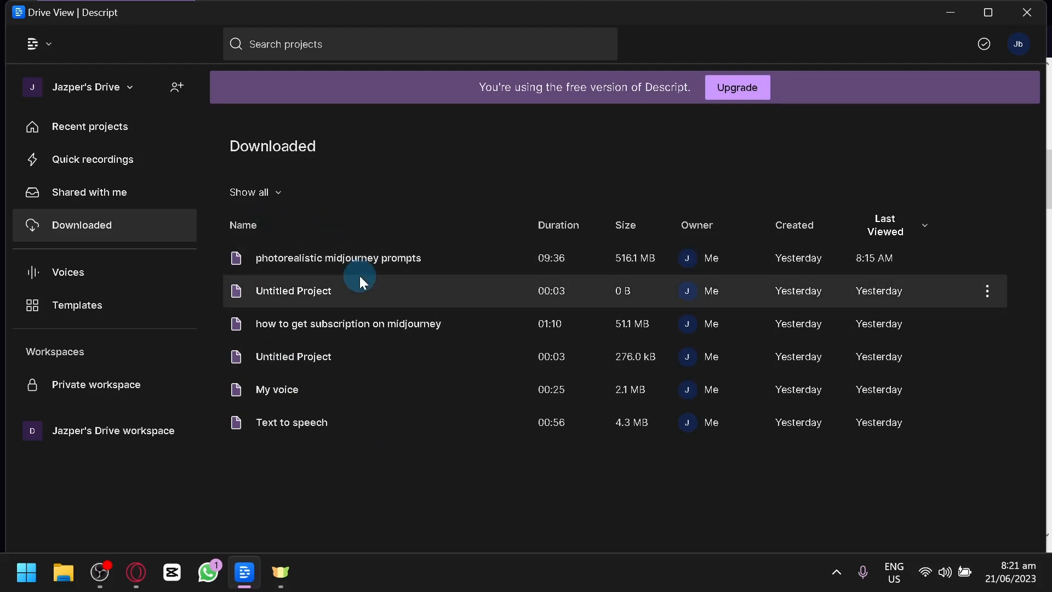
click(97, 180)
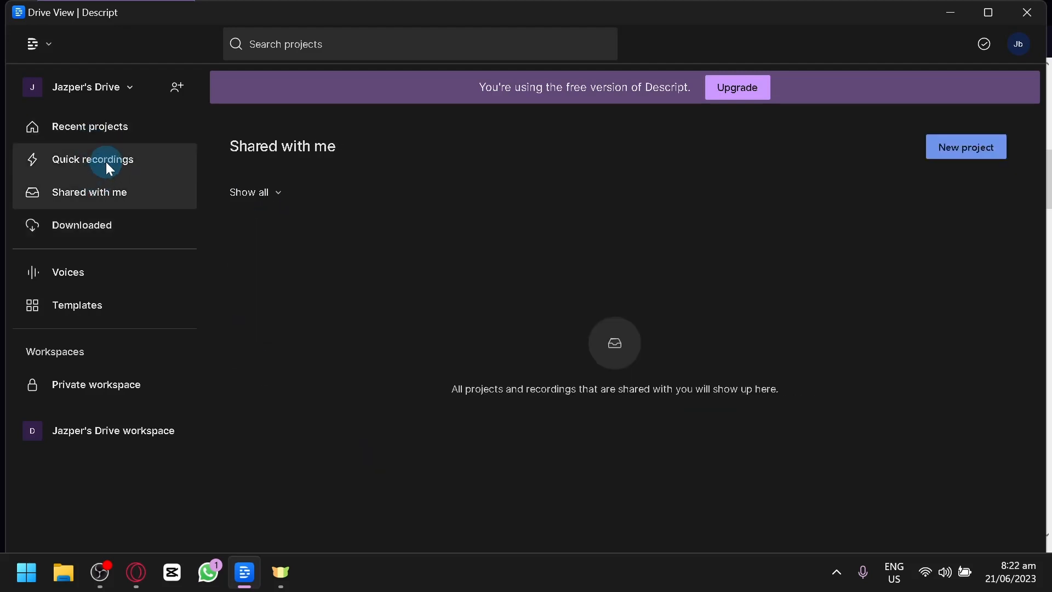
click(106, 163)
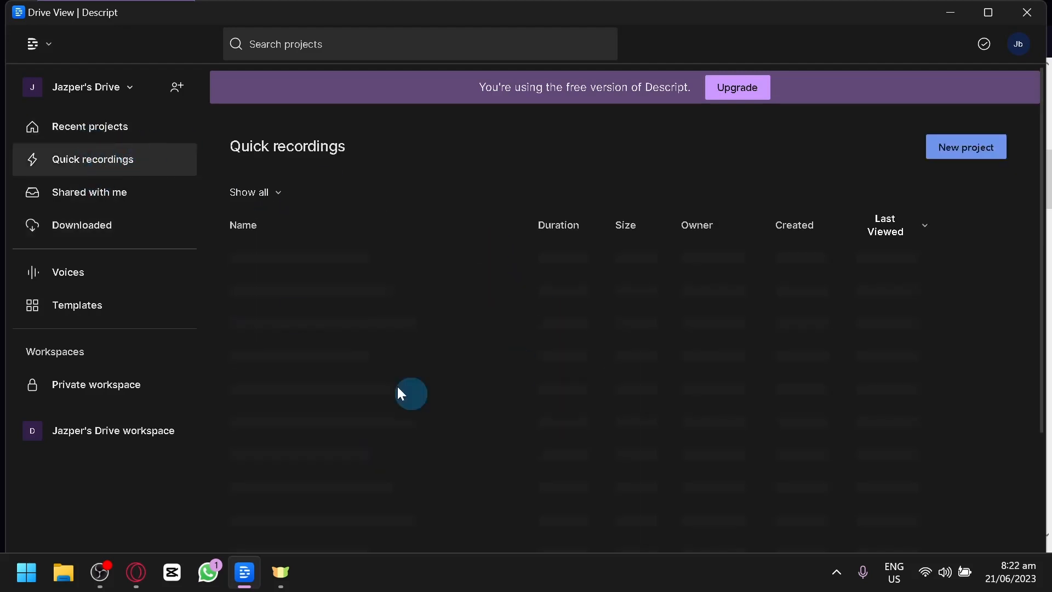
click(156, 272)
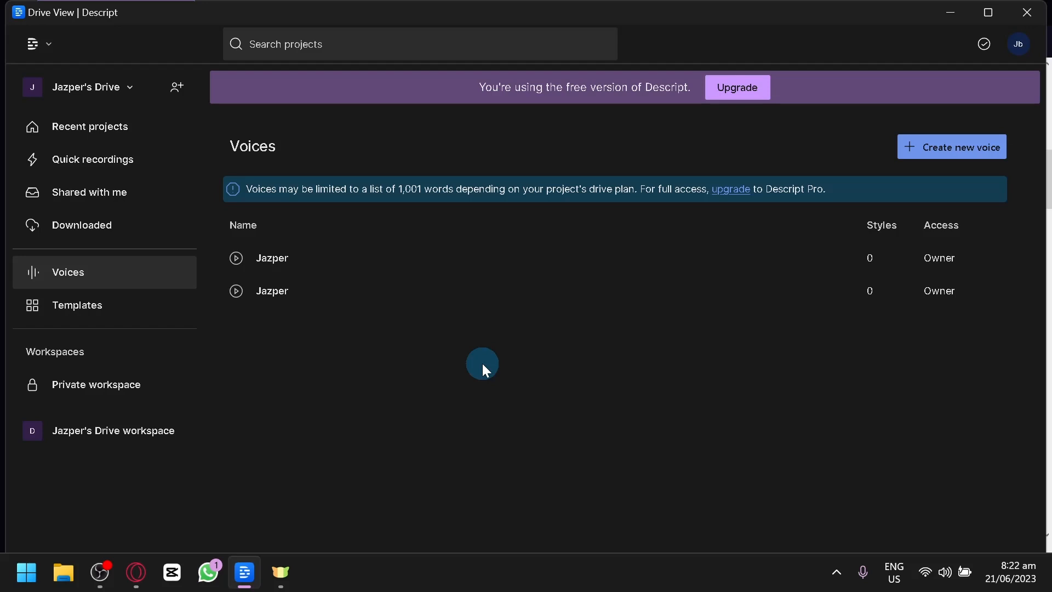
click(153, 315)
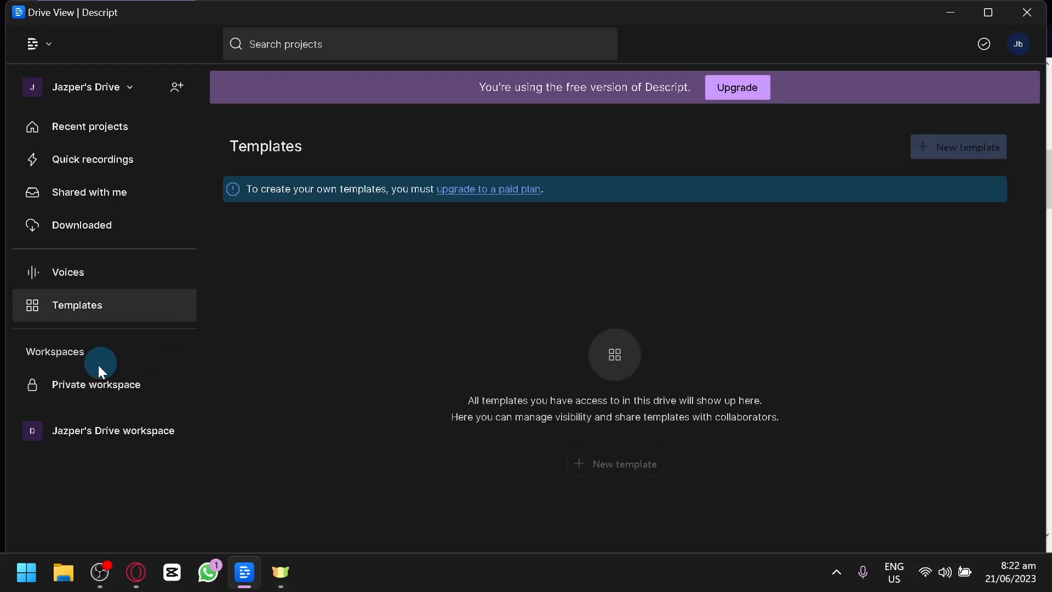
click(139, 120)
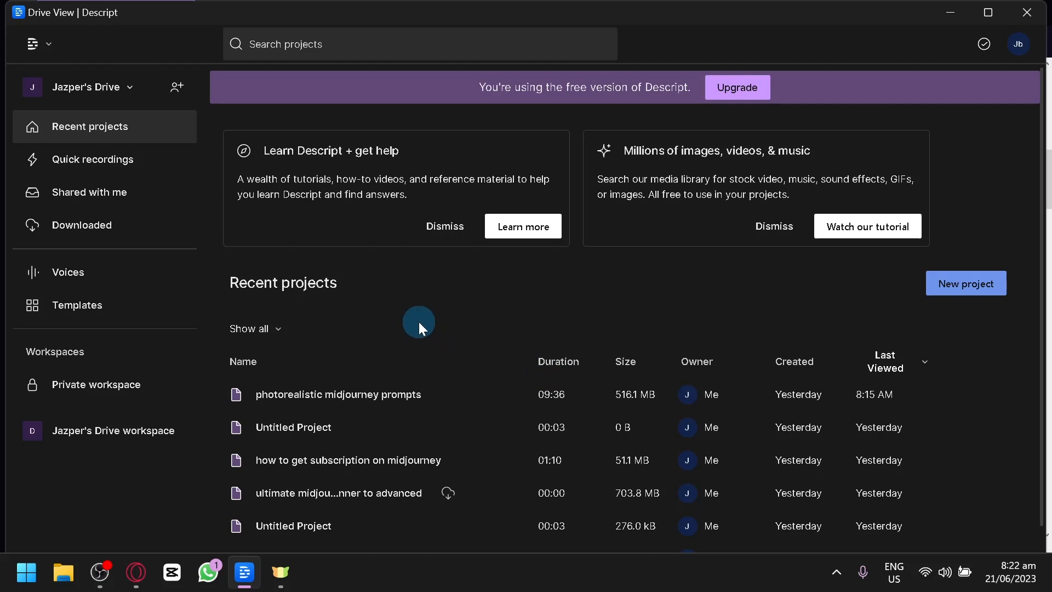
- Create a new project and import the video "How to use Google calendar for Project Management" from the Capcut folder for transcription
click(954, 284)
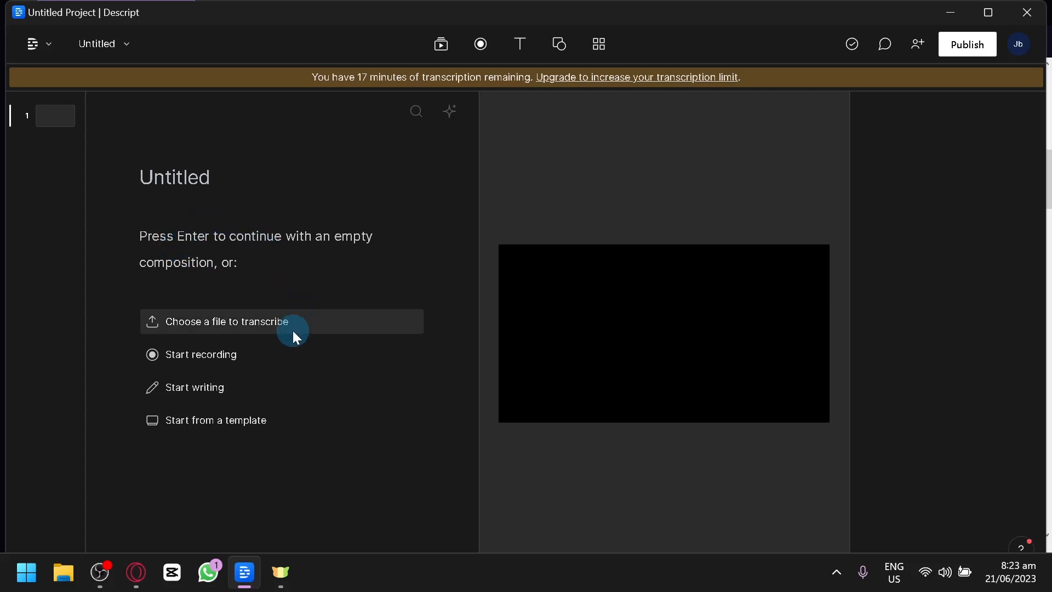
click(263, 330)
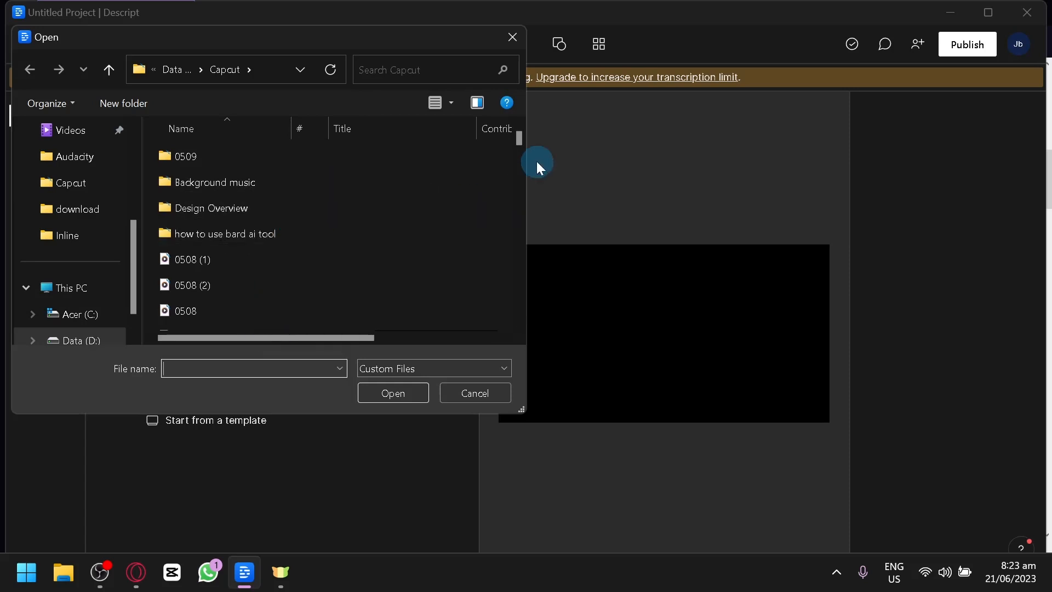
drag(521, 144, 455, 333)
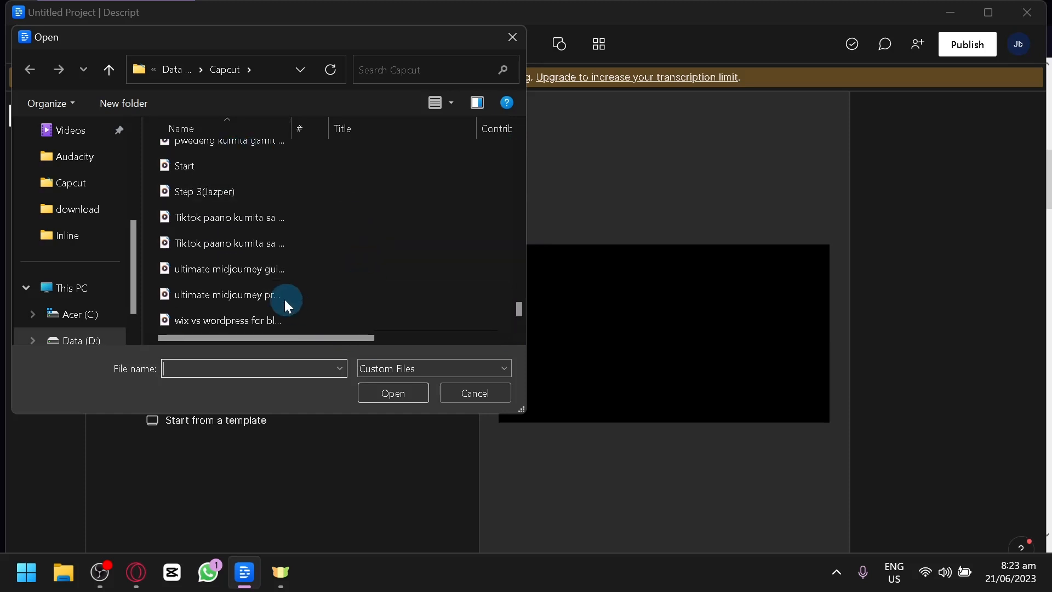
click(231, 256)
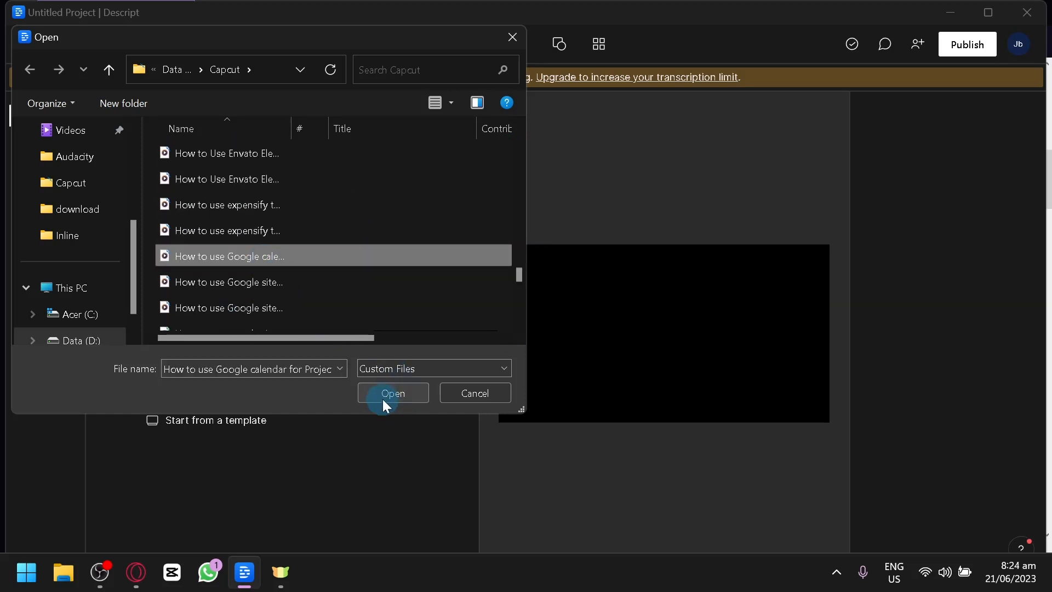
click(387, 394)
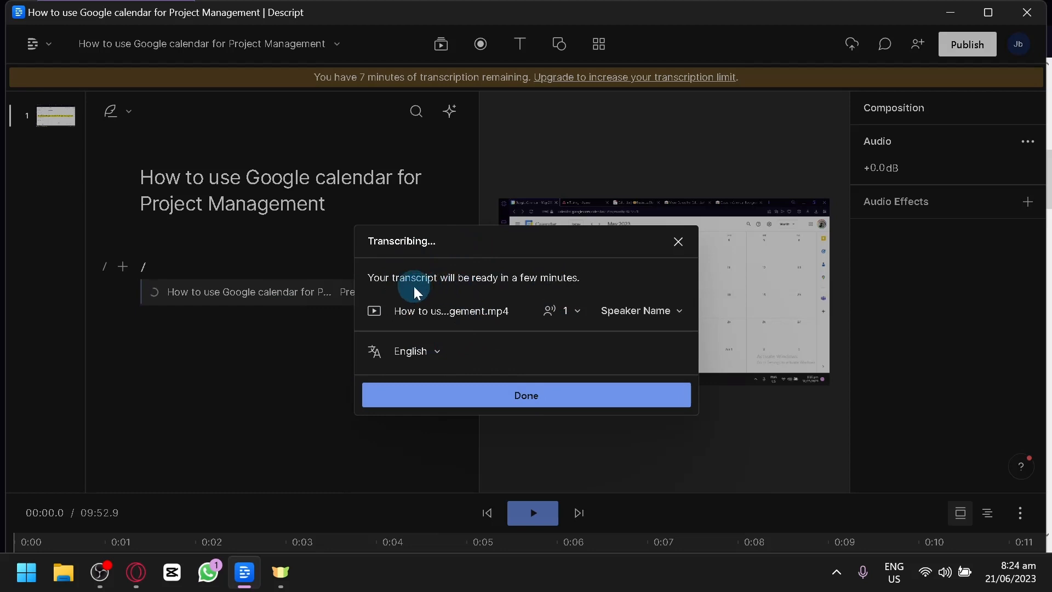
click(573, 311)
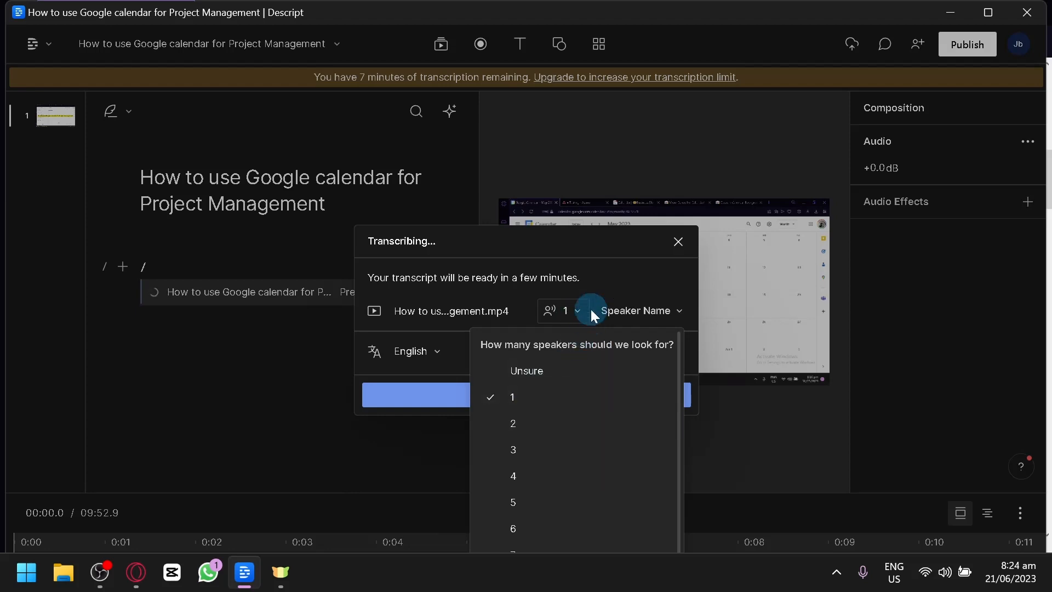
click(592, 315)
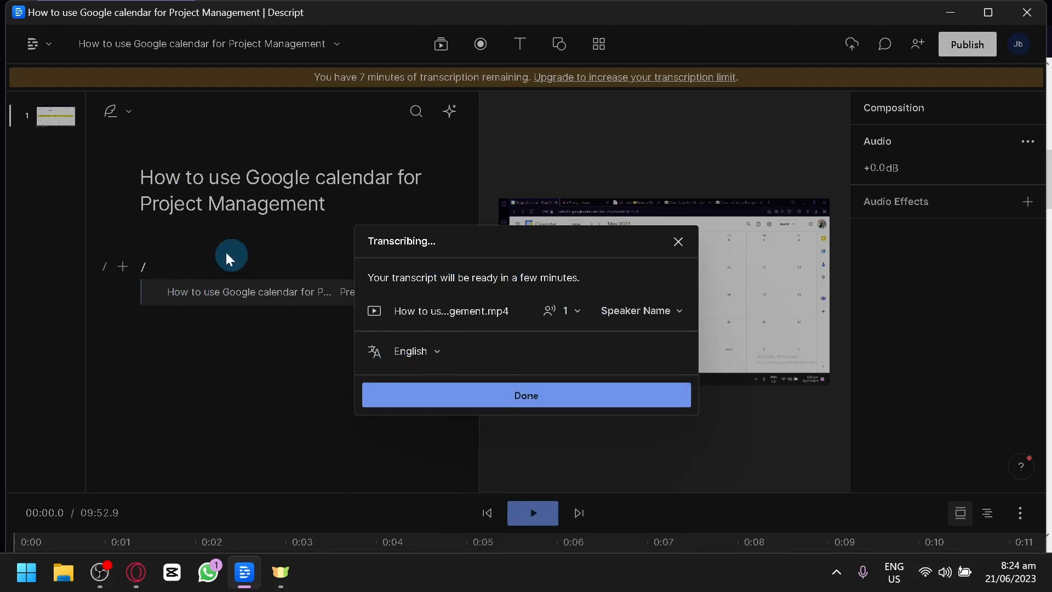
click(571, 315)
click(573, 310)
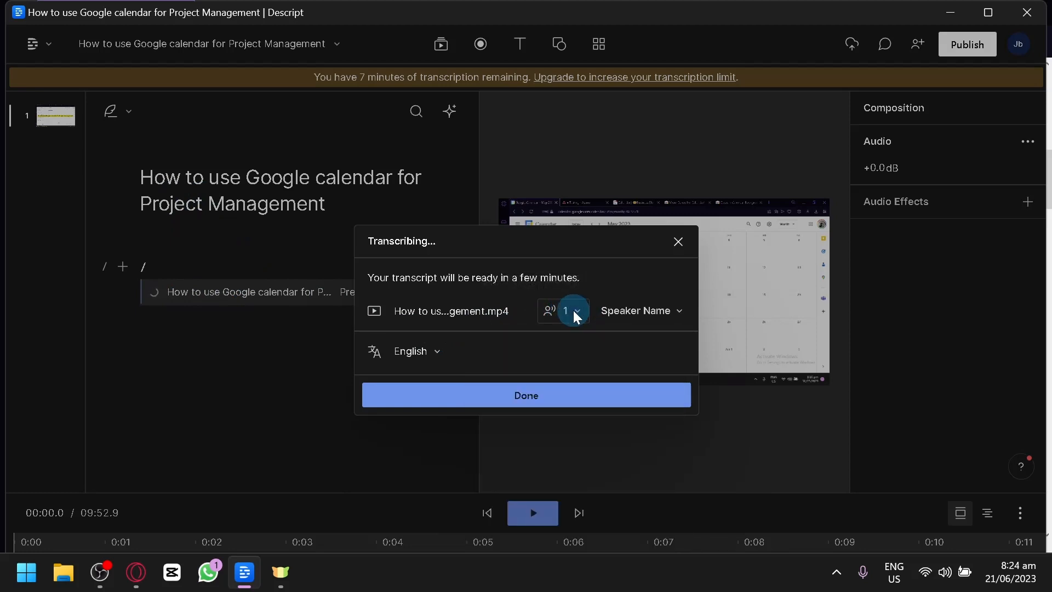
click(619, 323)
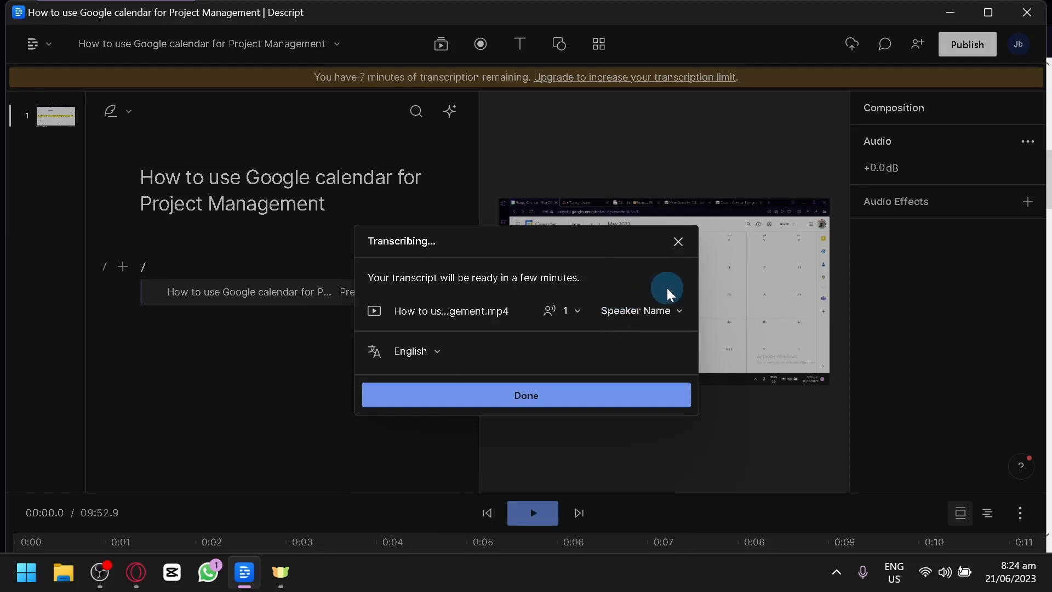
- Add the speaker's first name as the speaker label for the video and finish the transcription setup
click(670, 309)
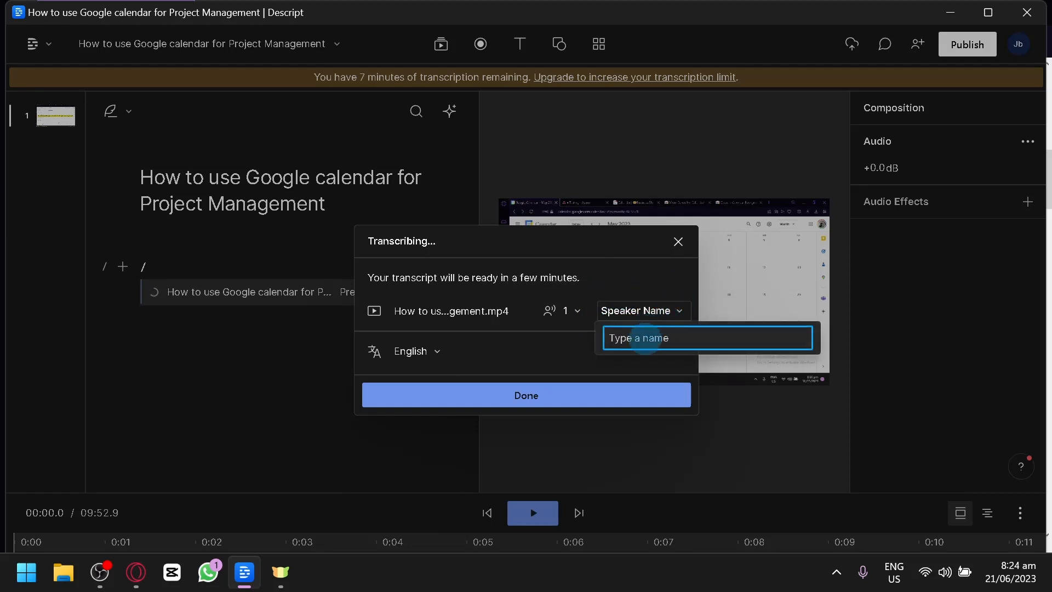
click(663, 316)
click(661, 320)
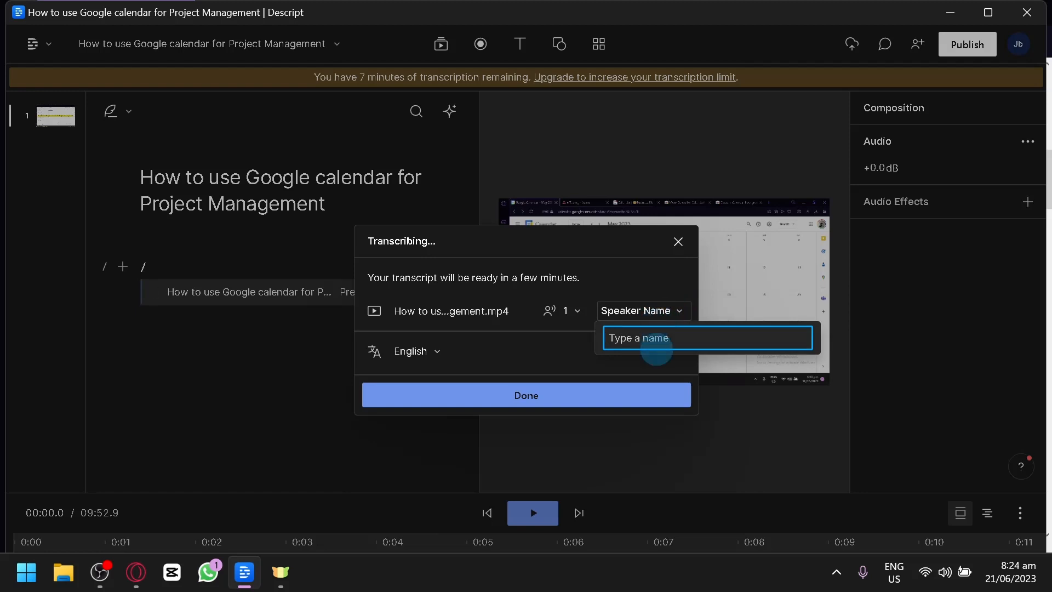
text(Jazper)
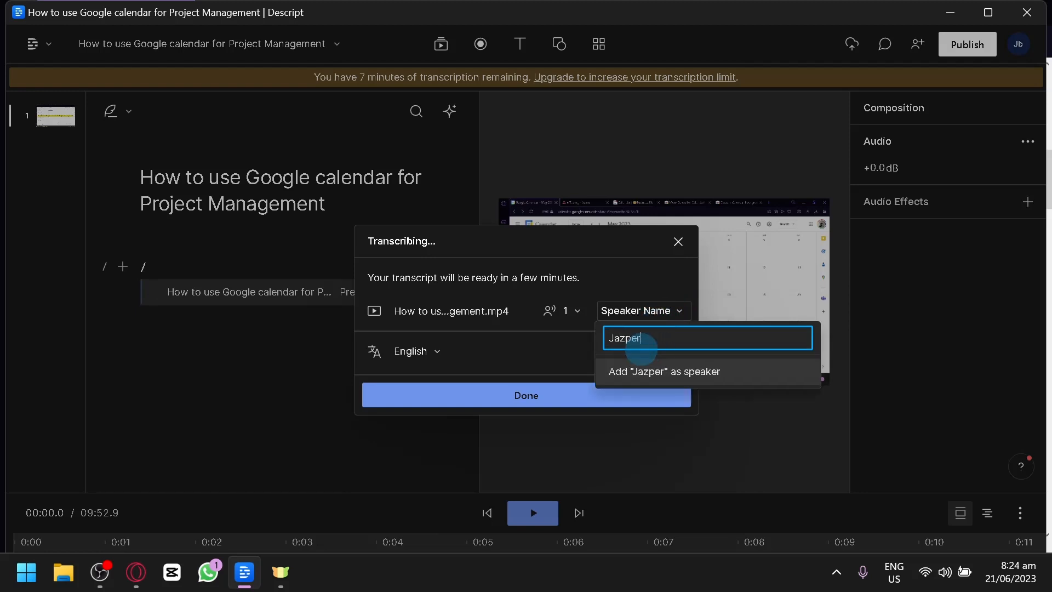
click(652, 373)
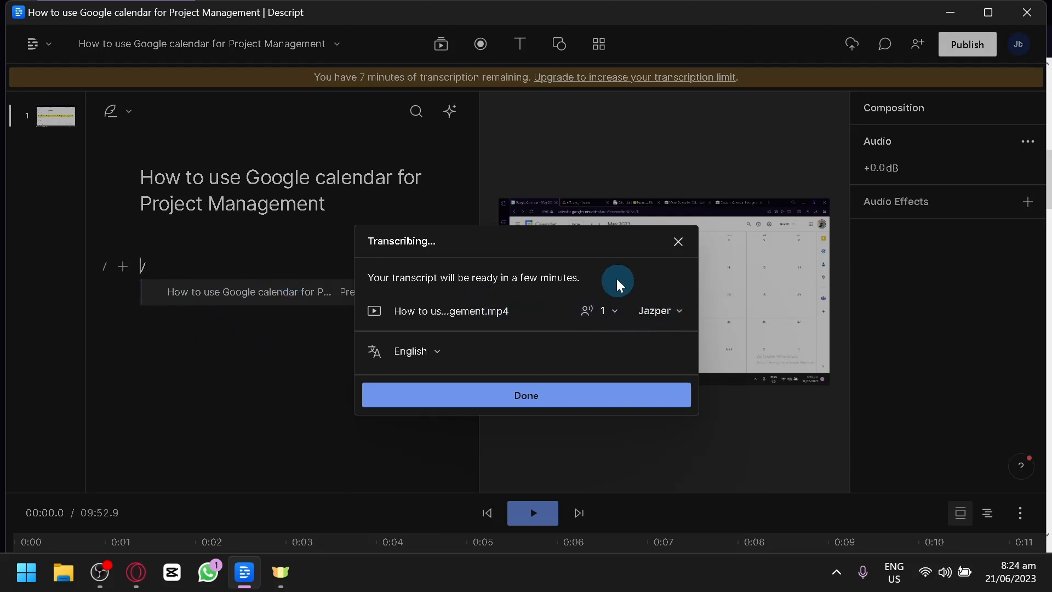
click(591, 398)
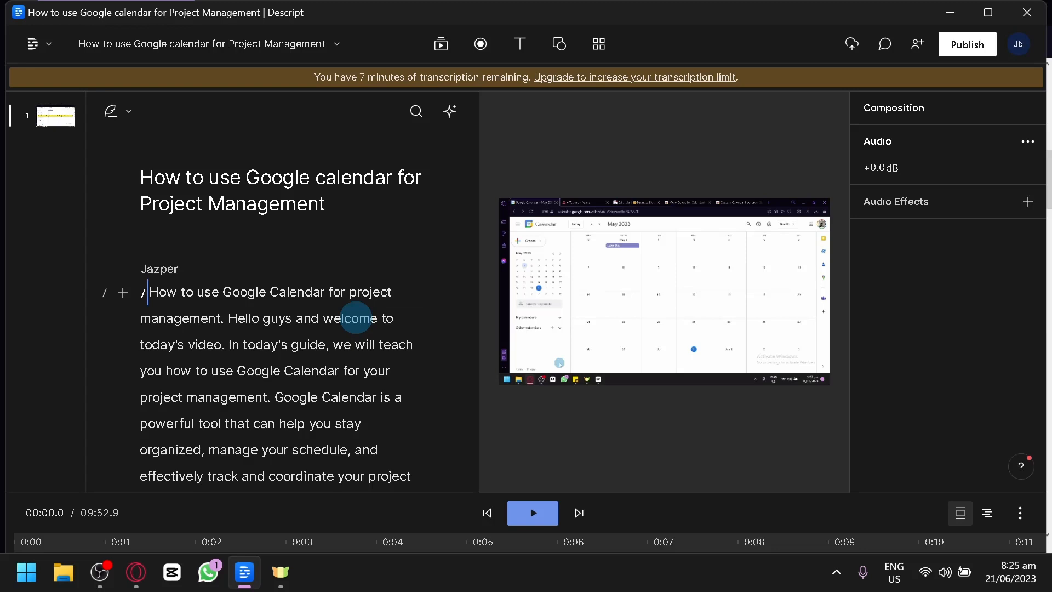
- Examine the transcript and move the playhead to different words in its first paragraph, ending just before "Hello guys"
scroll(355, 318, down, 15)
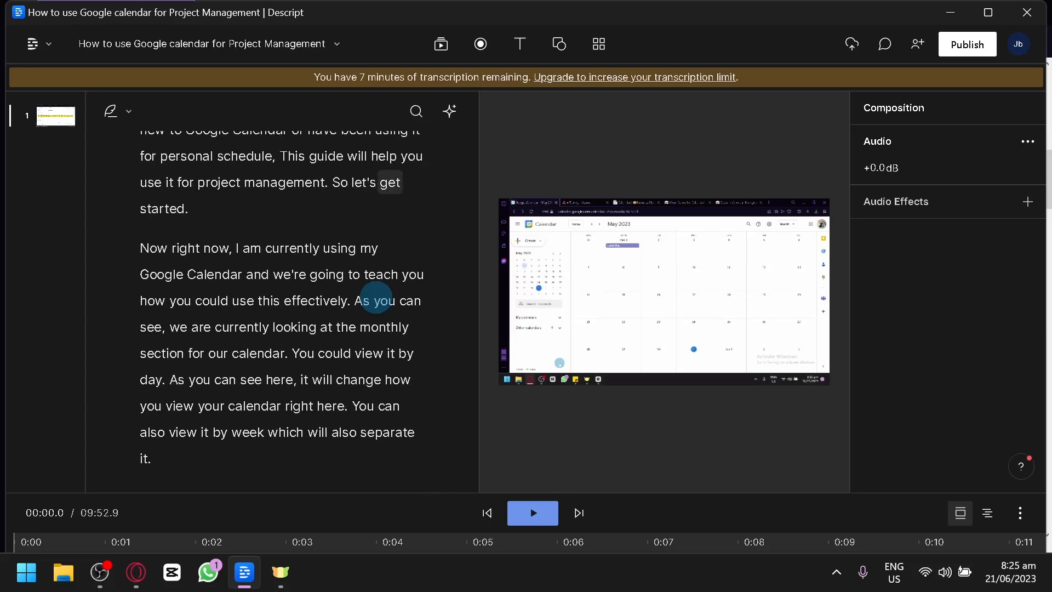
scroll(329, 263, up, 15)
click(182, 318)
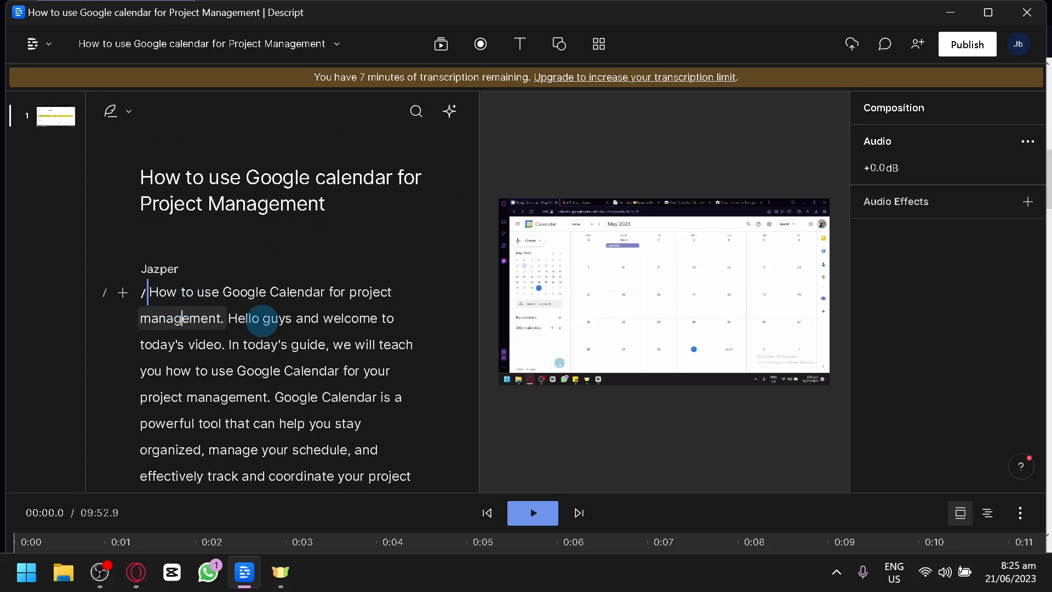
click(292, 343)
scroll(296, 307, down, 2)
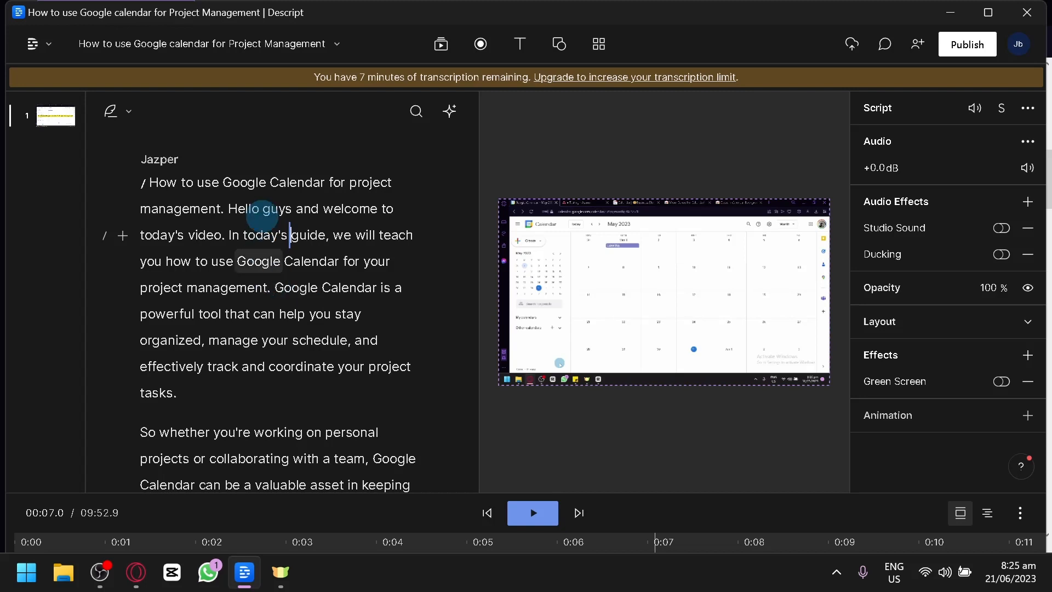
click(262, 210)
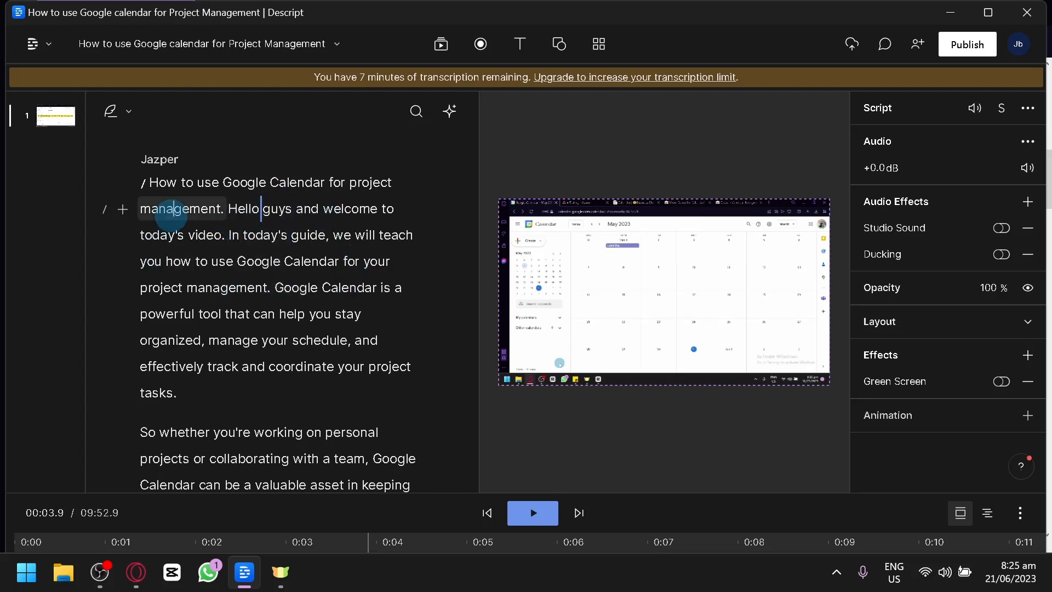
click(143, 209)
click(264, 209)
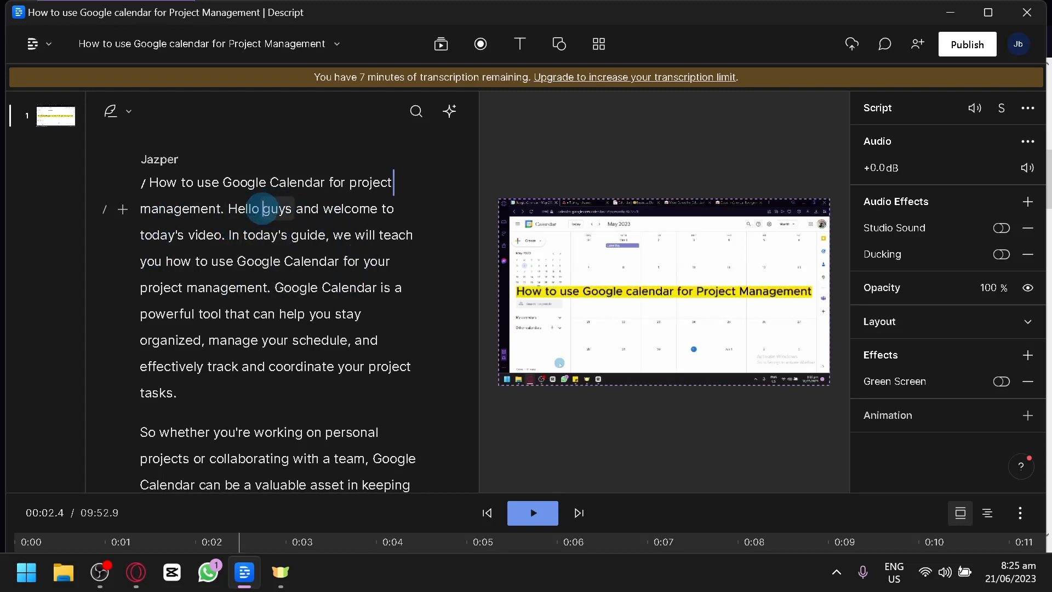
click(227, 209)
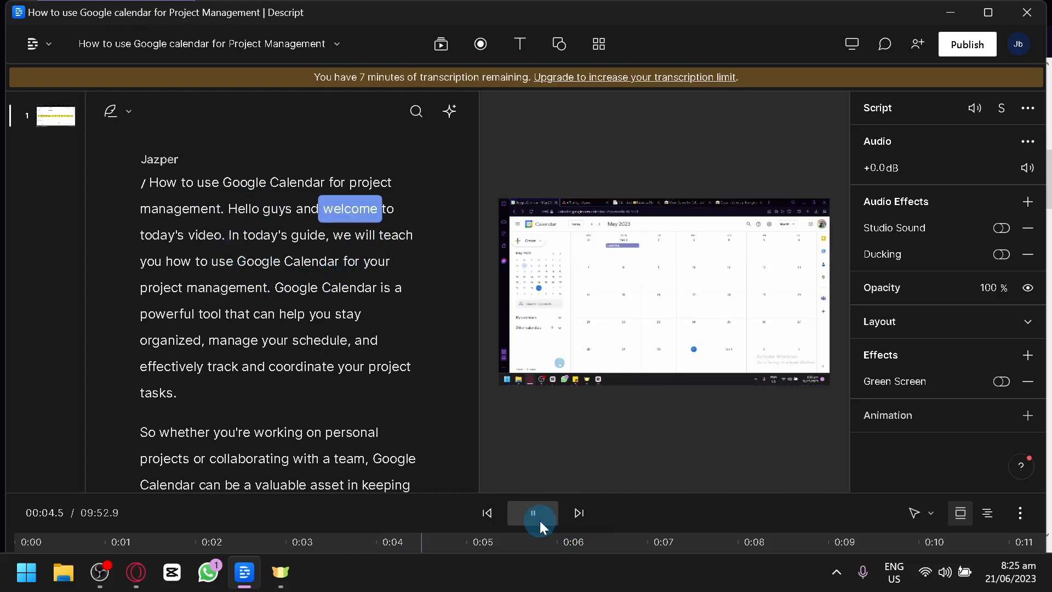
- Pause playback and delete the sentence "Hello guys and welcome to today's video." from the transcript's first paragraph
click(540, 521)
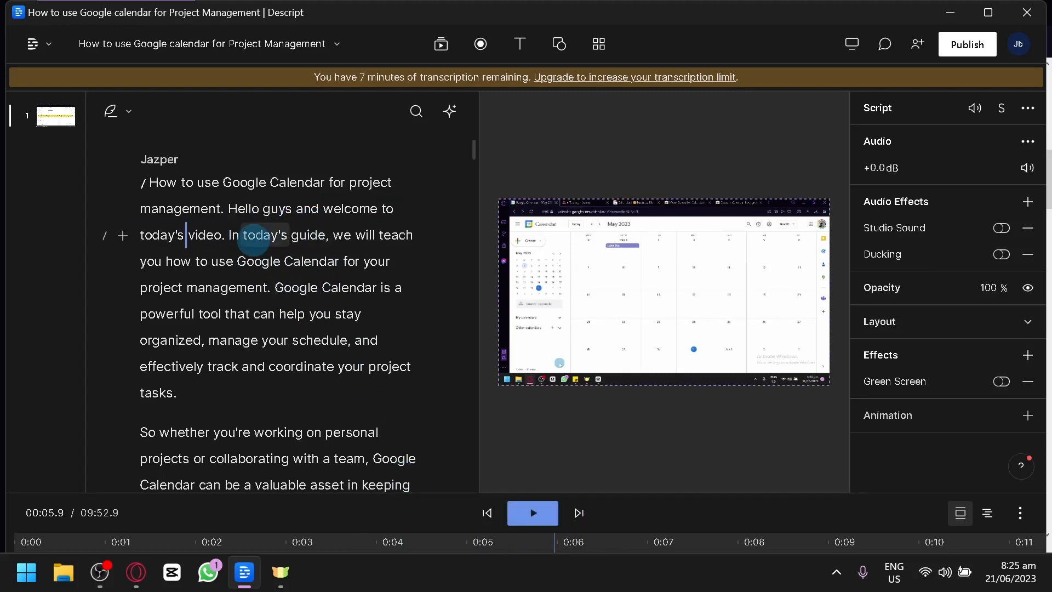
click(224, 236)
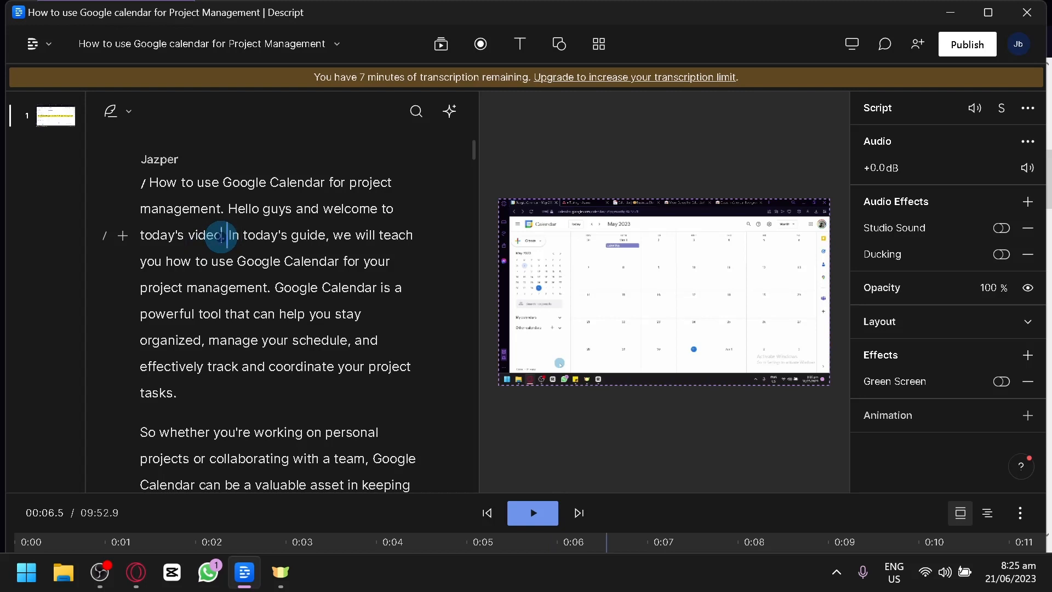
key(shift+Left)
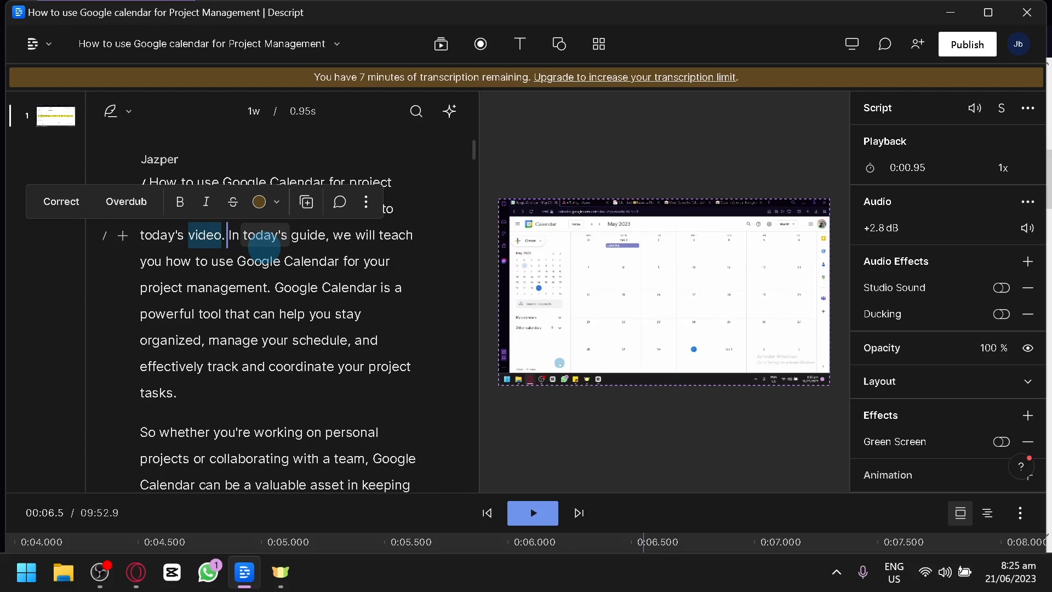
key(BackSpace)
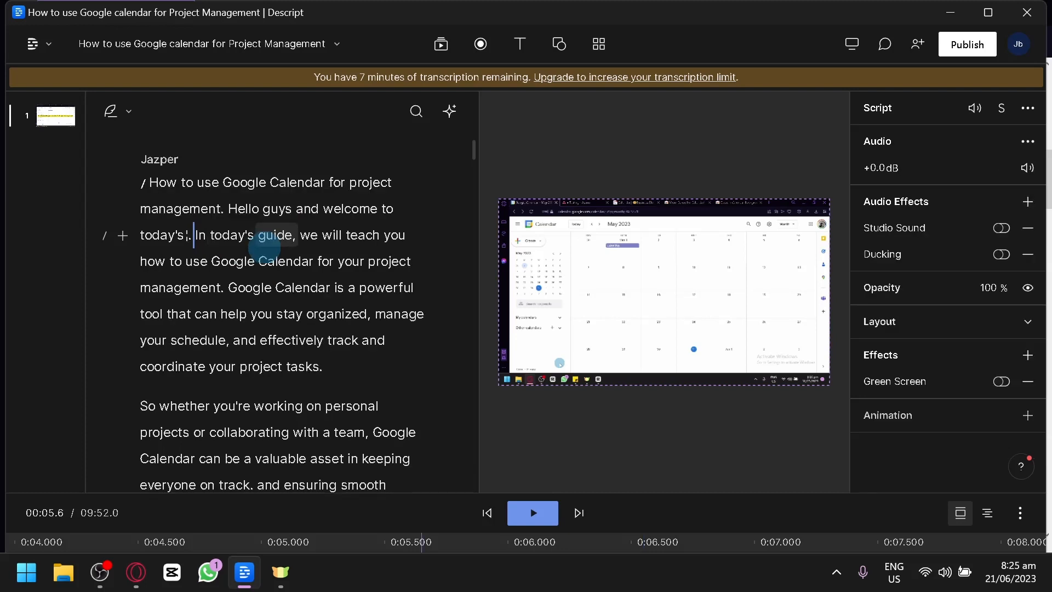
key(shift+Left)
key(BackSpace)
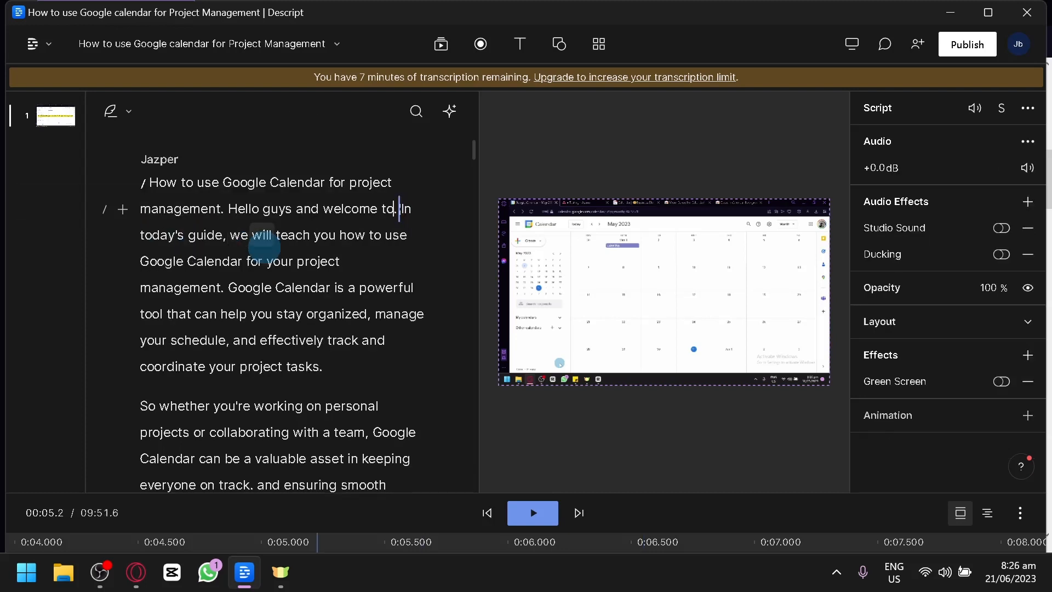
key(shift+Left)
key(BackSpace)
key(shift+Left)
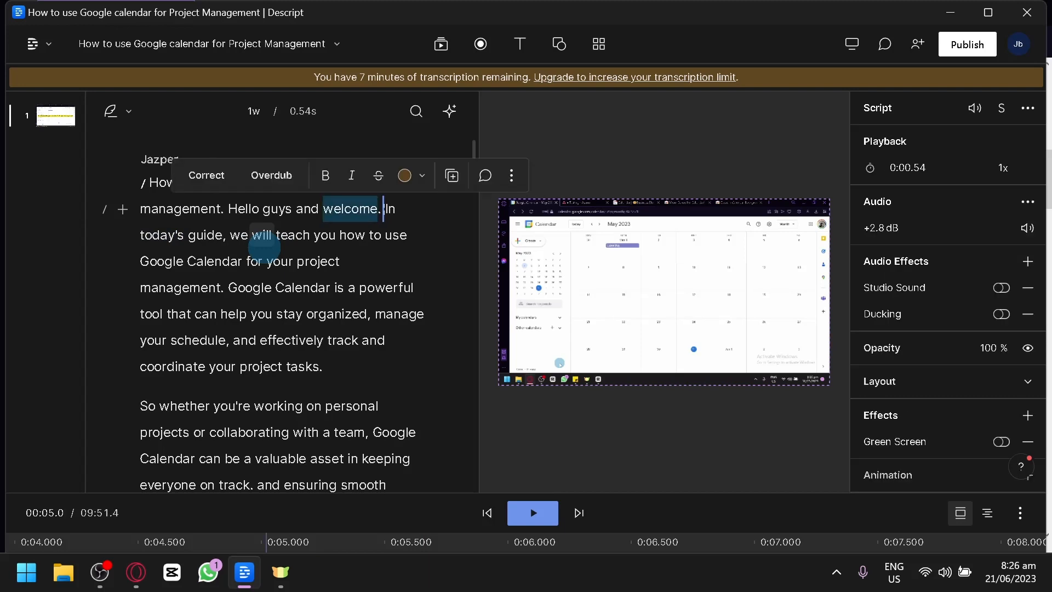
key(BackSpace)
key(shift+Left)
key(BackSpace)
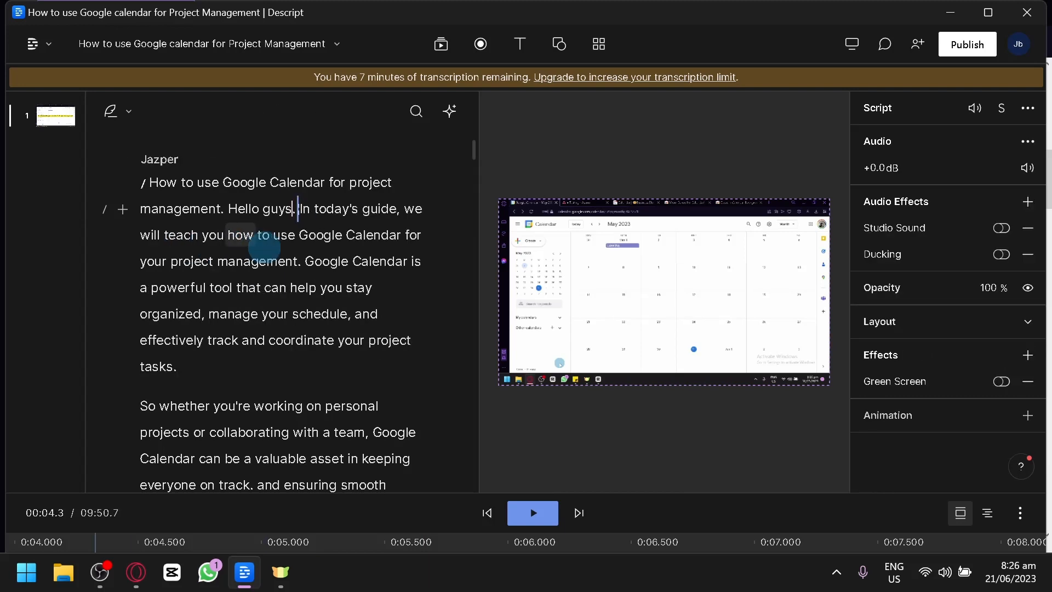
key(shift+Left)
key(BackSpace)
key(shift+Left)
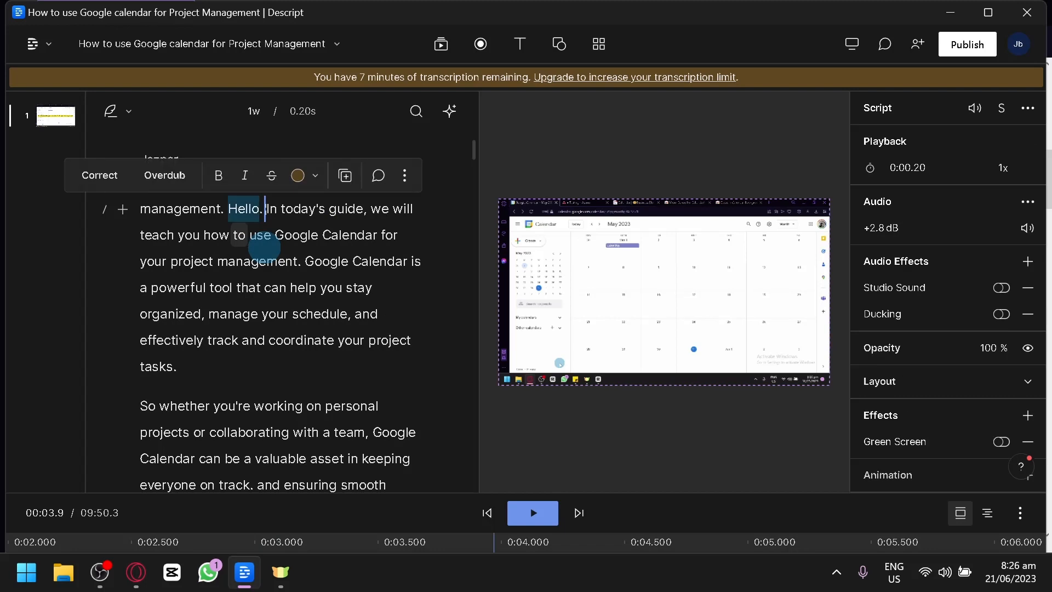
key(BackSpace)
key(BackSpace)
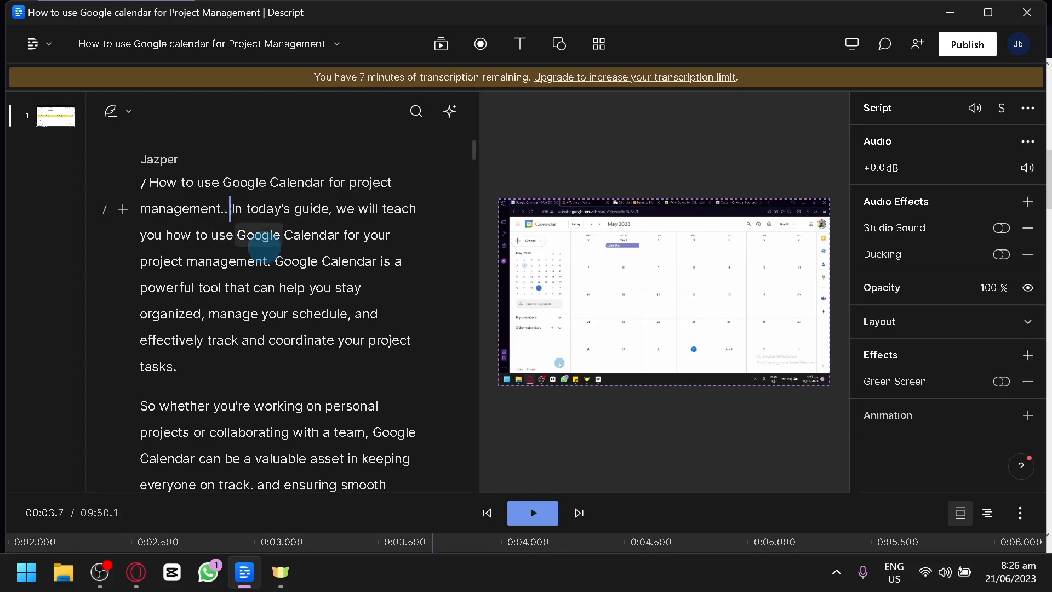
key(BackSpace)
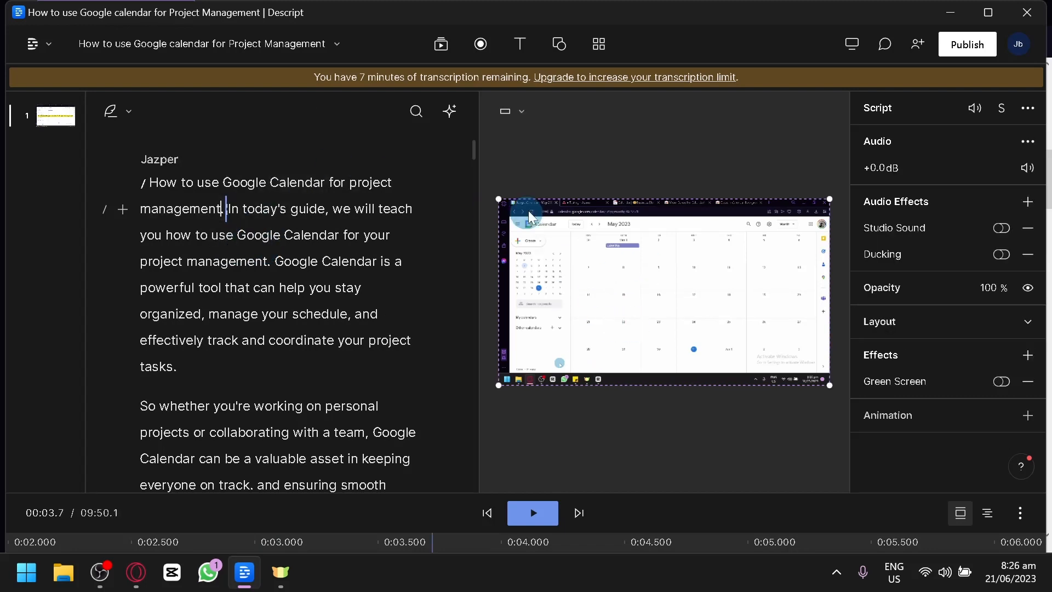
- Play the video from just before "management" into "In today's guide" to check the cut, then pause it
click(203, 209)
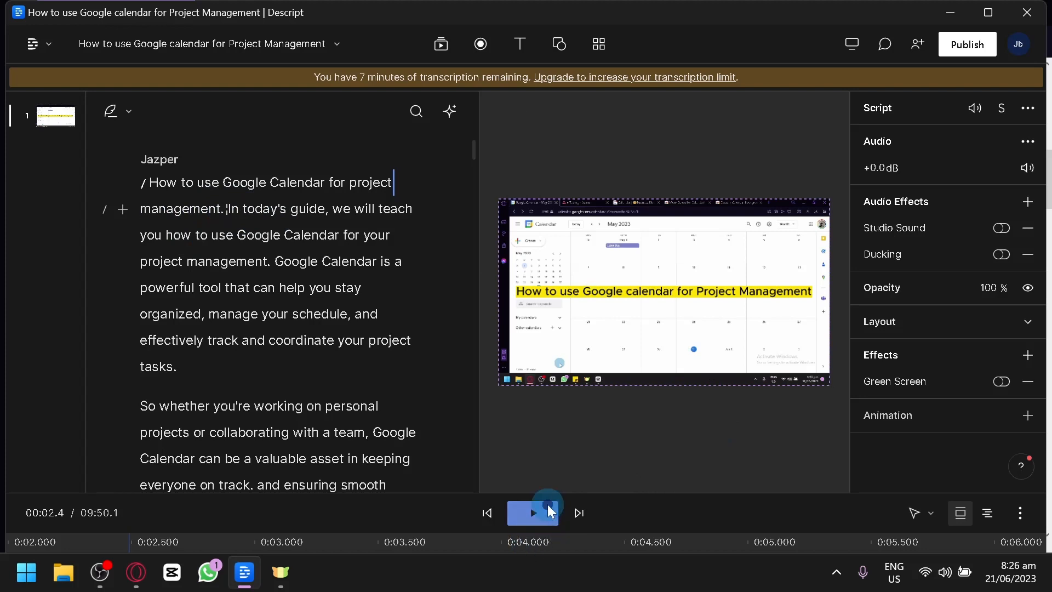
click(549, 507)
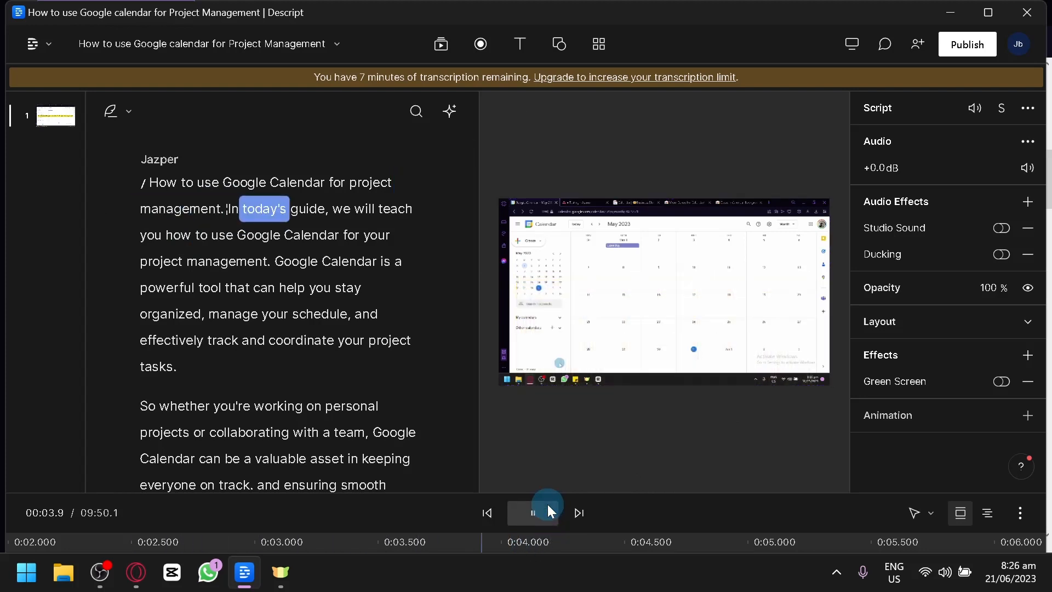
click(548, 507)
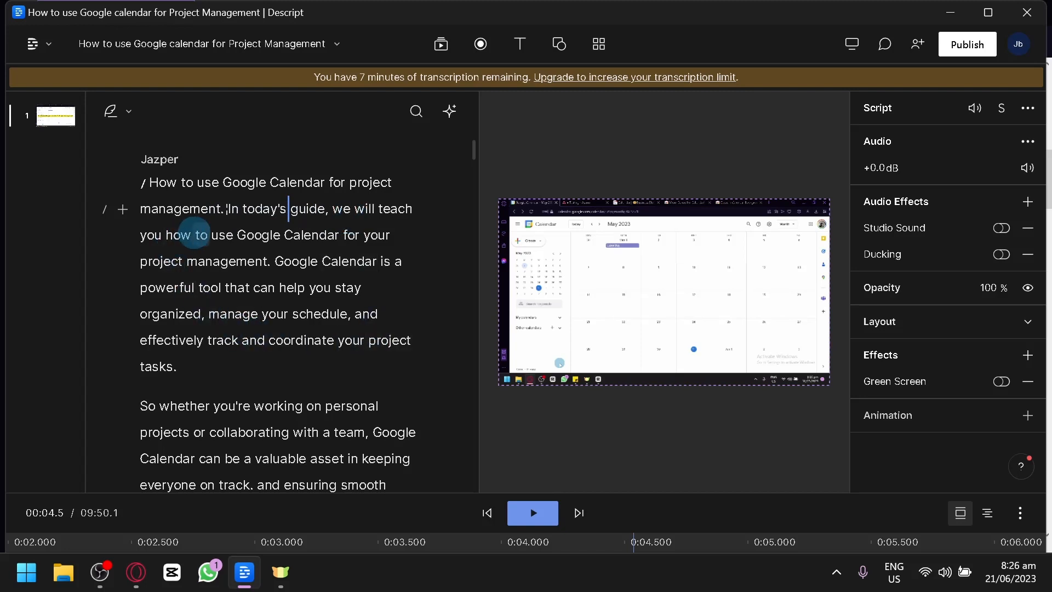
- Examine the following transcript paragraphs down to the task description part, looking for underlined filler words
scroll(212, 235, down, 6)
scroll(207, 234, up, 4)
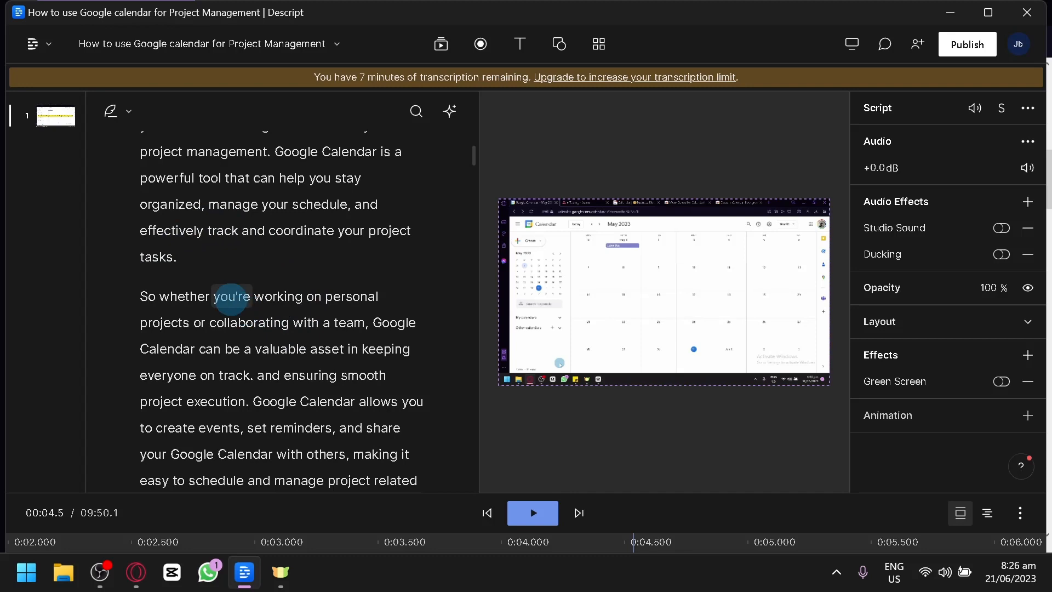
scroll(230, 296, down, 5)
scroll(231, 296, down, 3)
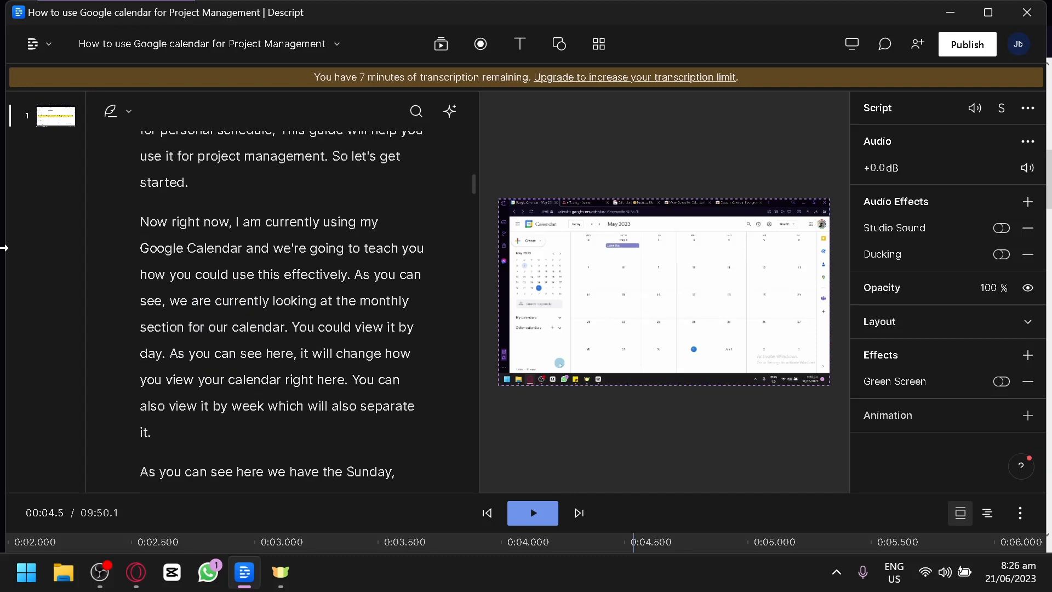
scroll(296, 225, down, 6)
scroll(310, 235, up, 6)
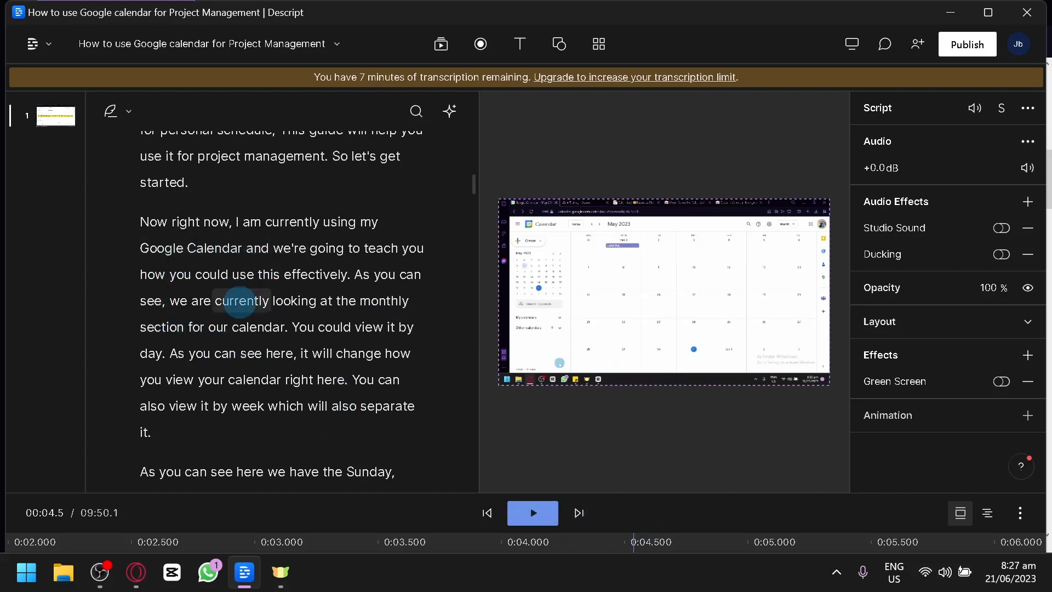
scroll(240, 301, down, 6)
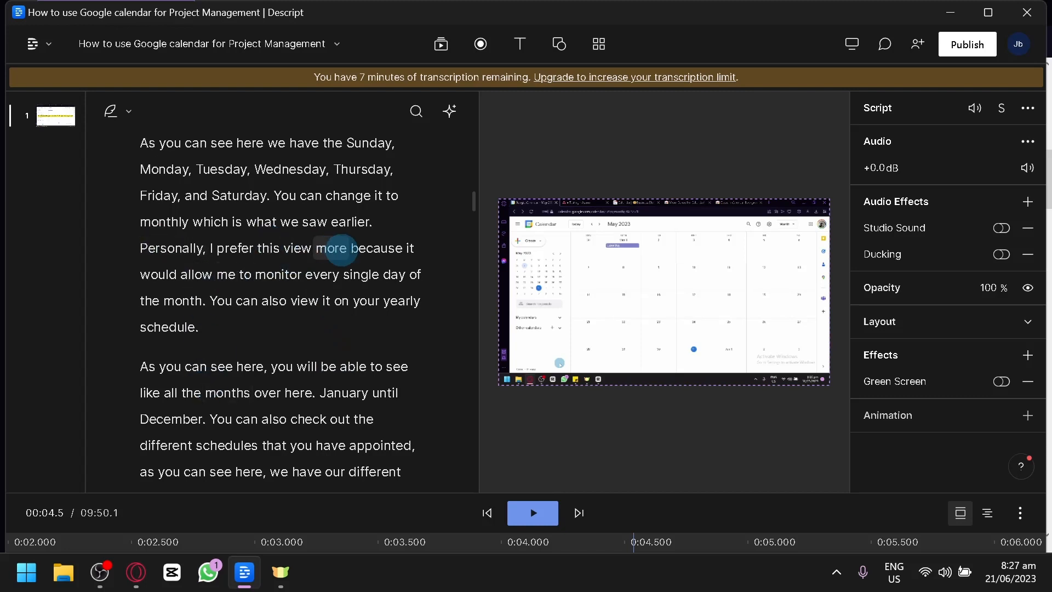
scroll(338, 249, down, 4)
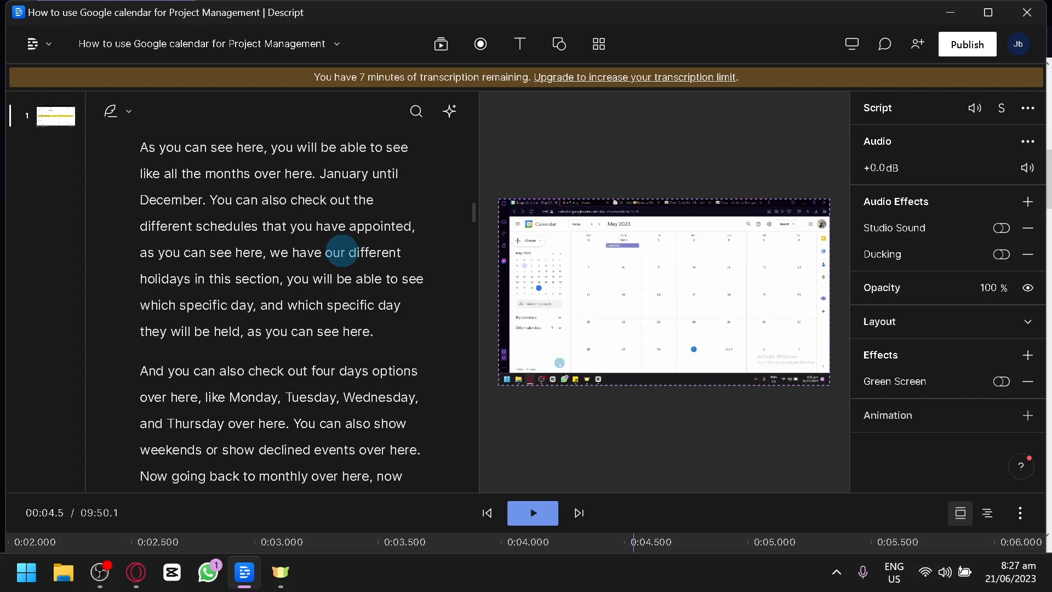
scroll(233, 304, down, 4)
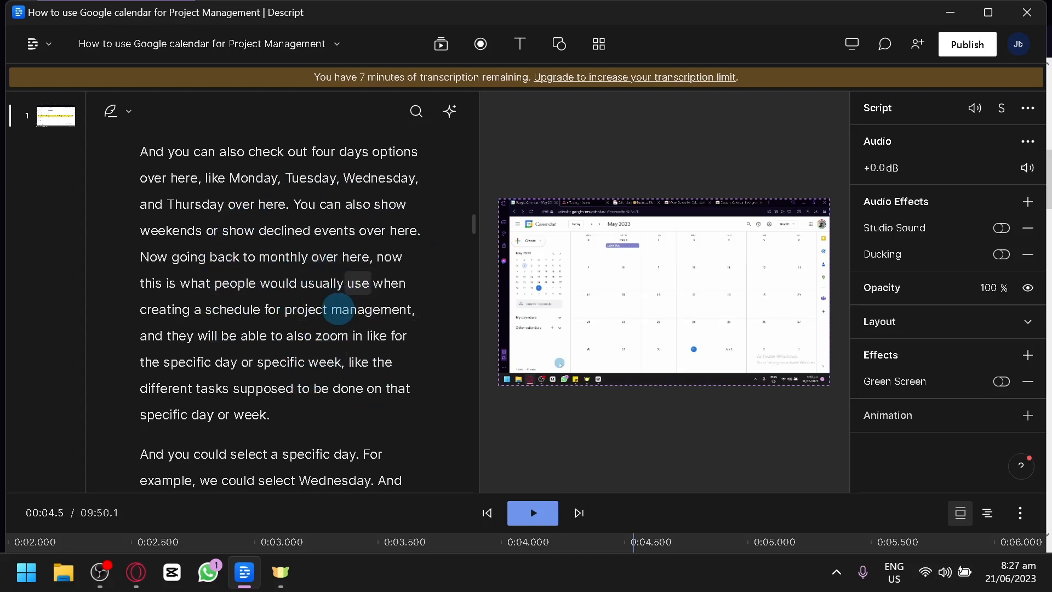
scroll(329, 335, down, 4)
scroll(219, 263, down, 10)
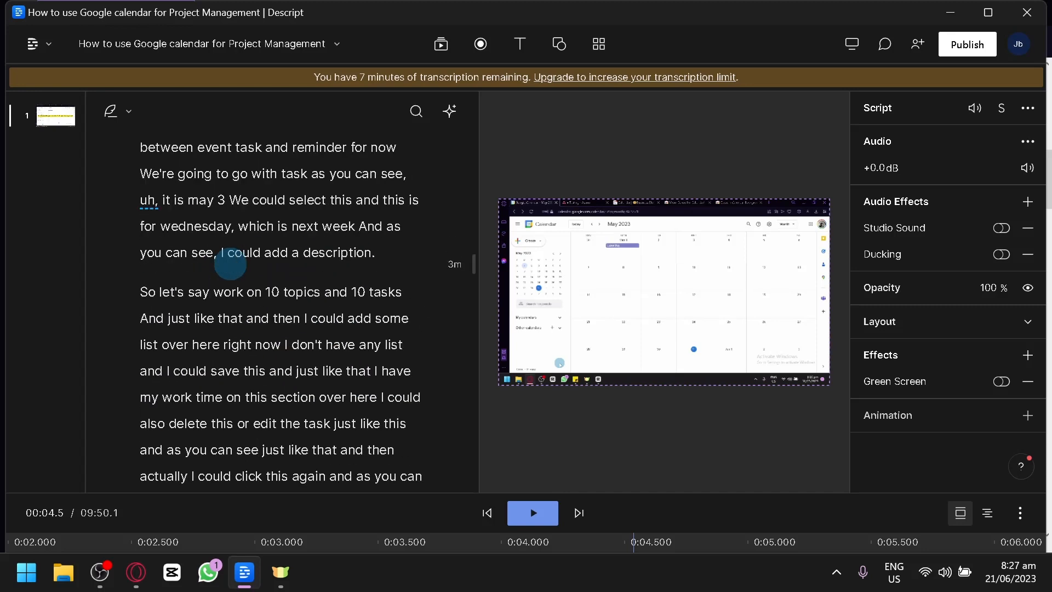
scroll(225, 288, down, 3)
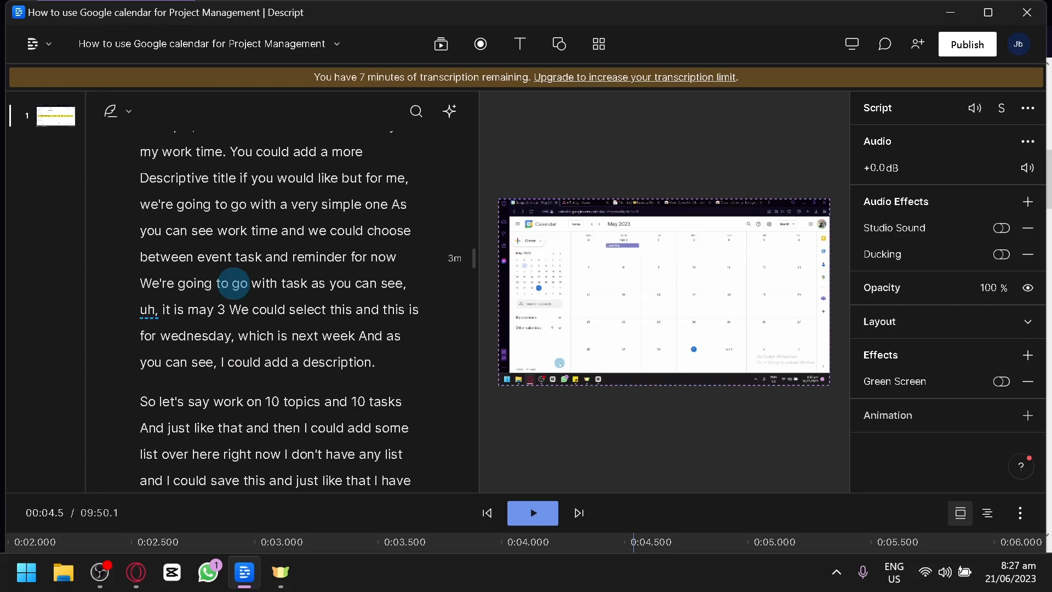
- Play the passage around the filler word "uh," before "it is may 3" and delete that filler word
click(157, 314)
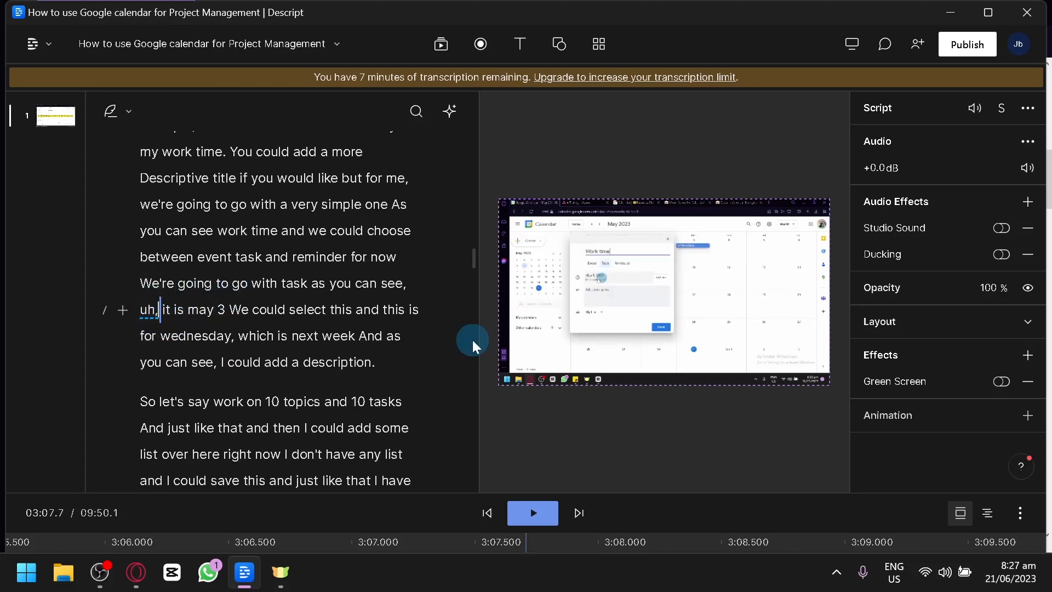
click(380, 284)
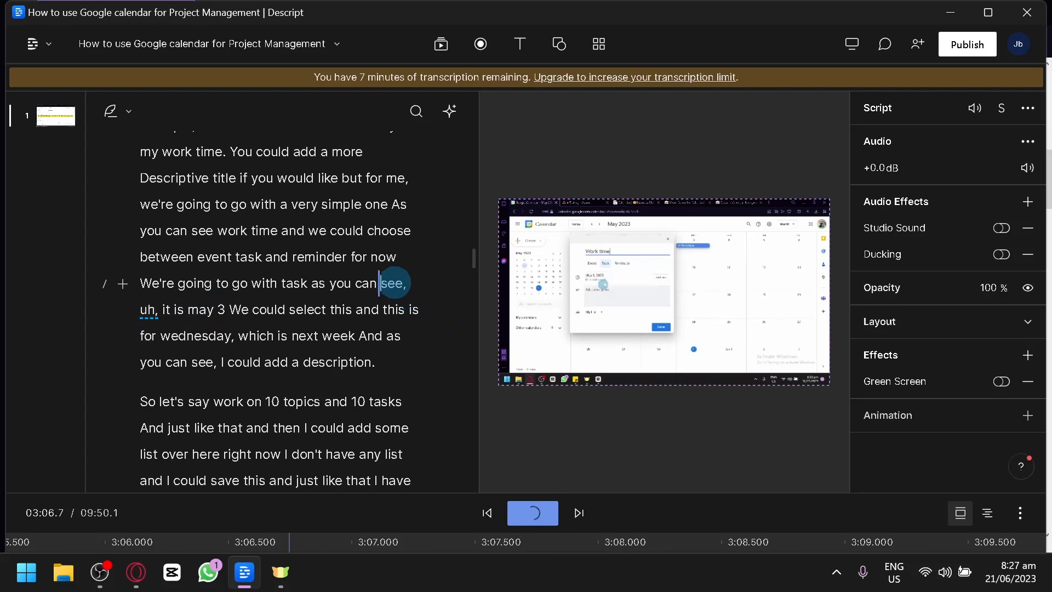
key(space)
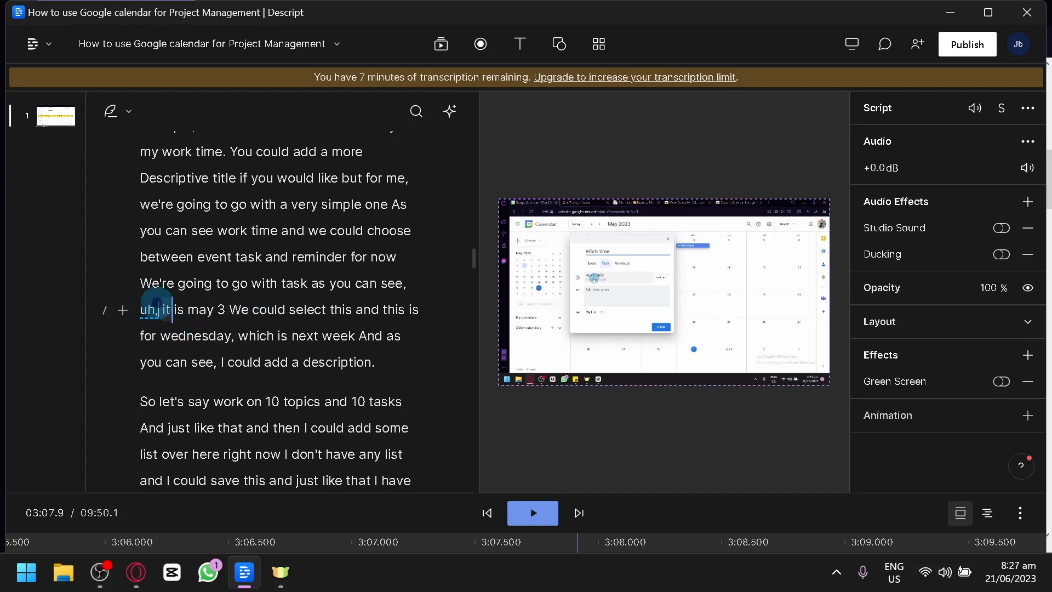
click(158, 310)
key(BackSpace)
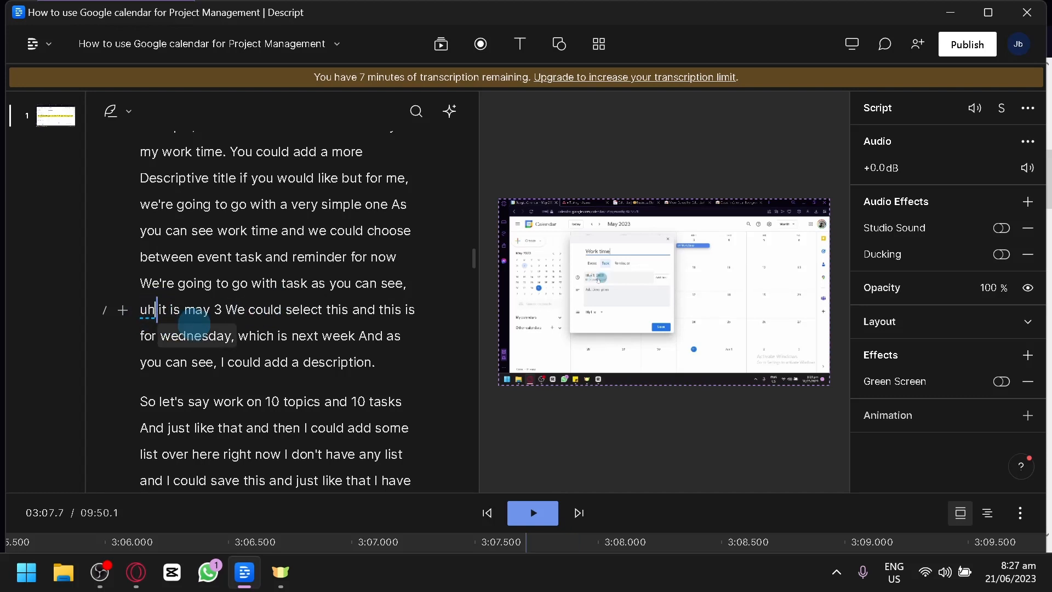
key(BackSpace)
key(BackSpace)
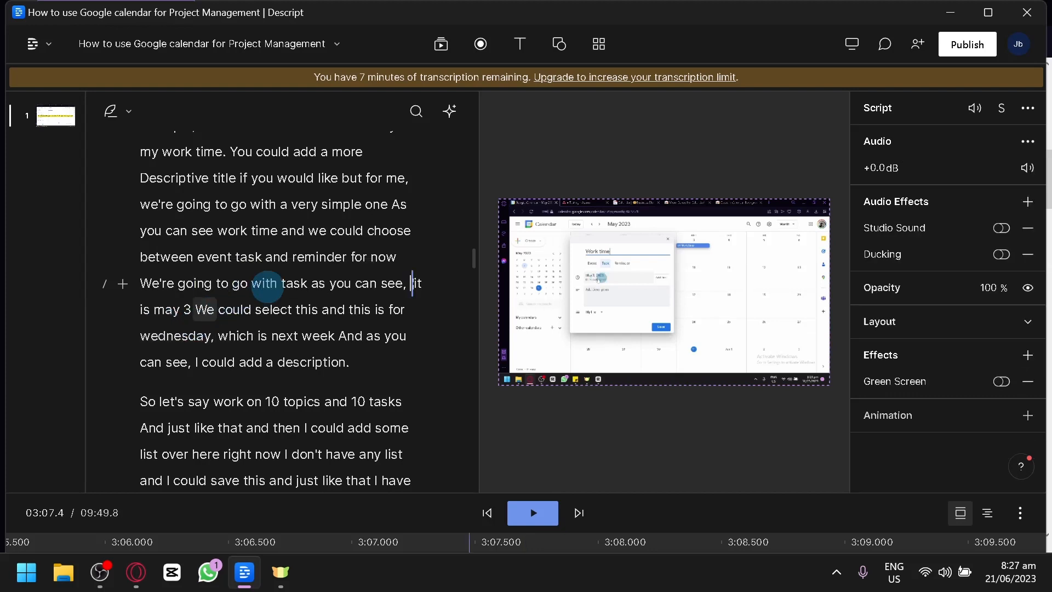
- Play the video from "task as you can see" to "may 3" to check the removed filler word, then pause it
click(328, 283)
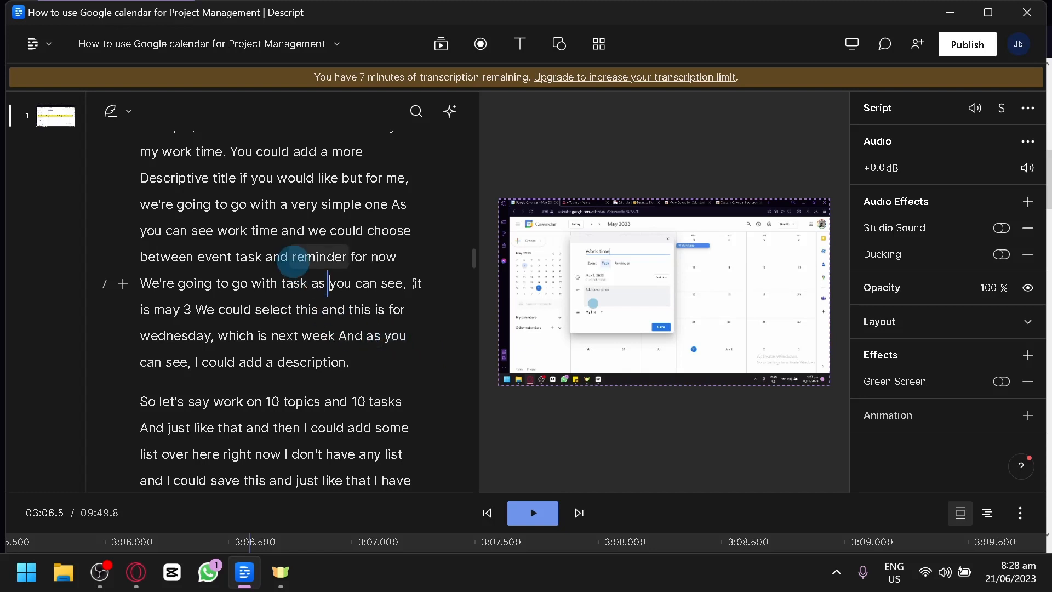
click(280, 283)
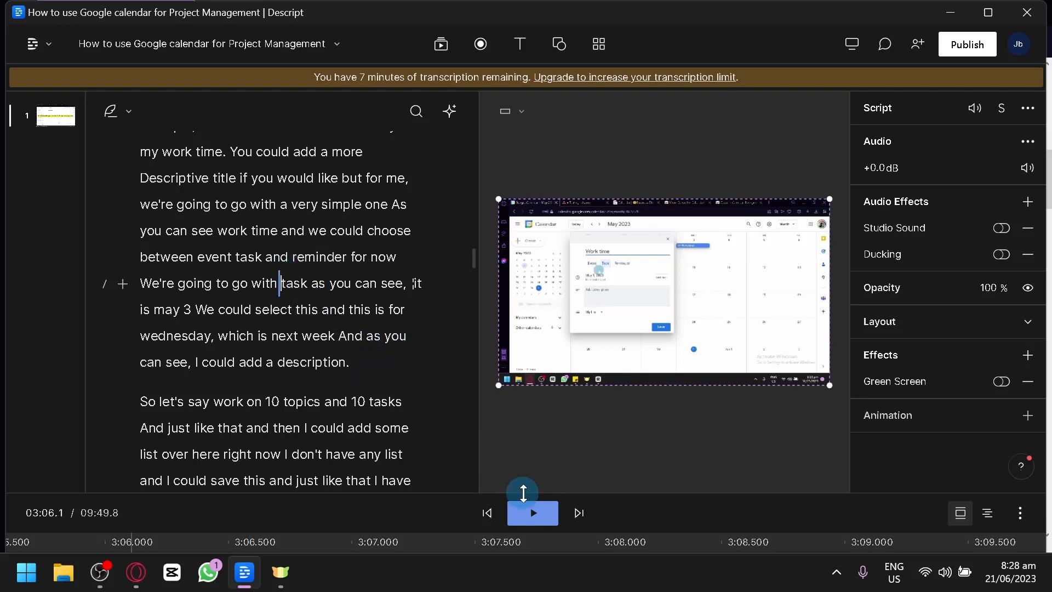
click(536, 512)
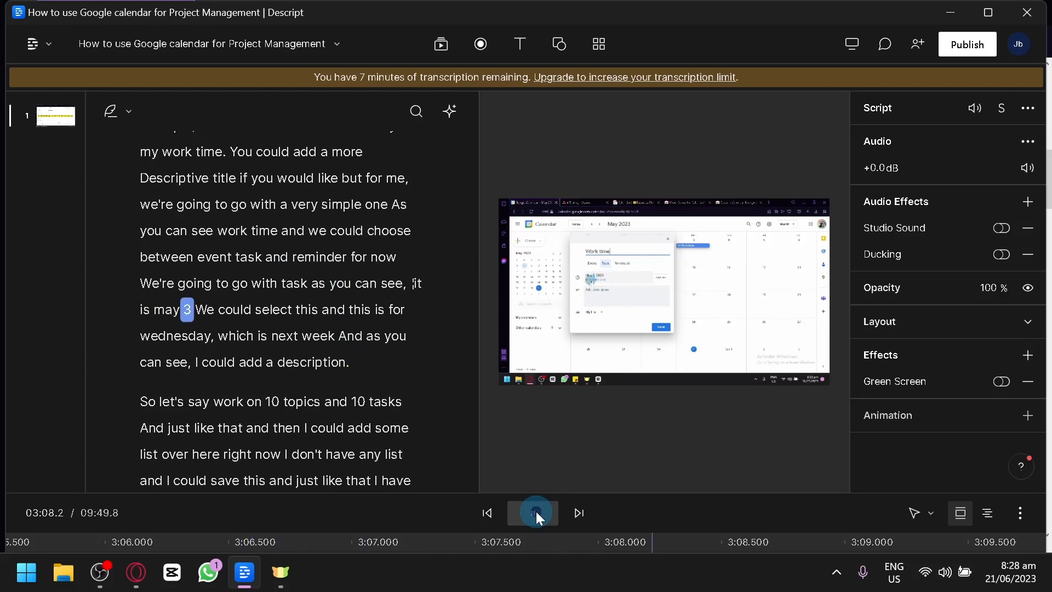
click(536, 511)
click(374, 258)
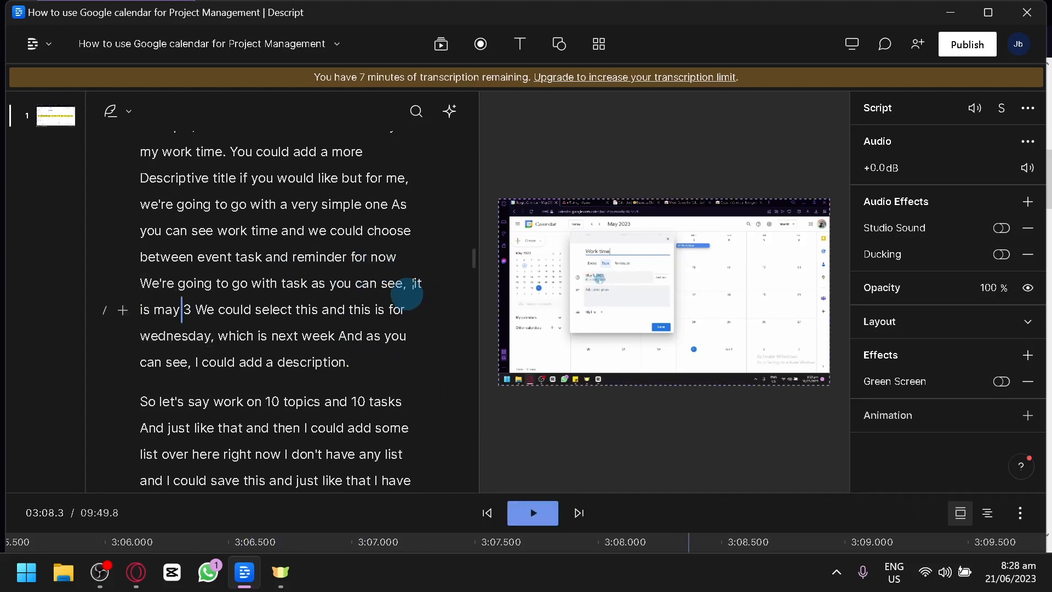
click(491, 233)
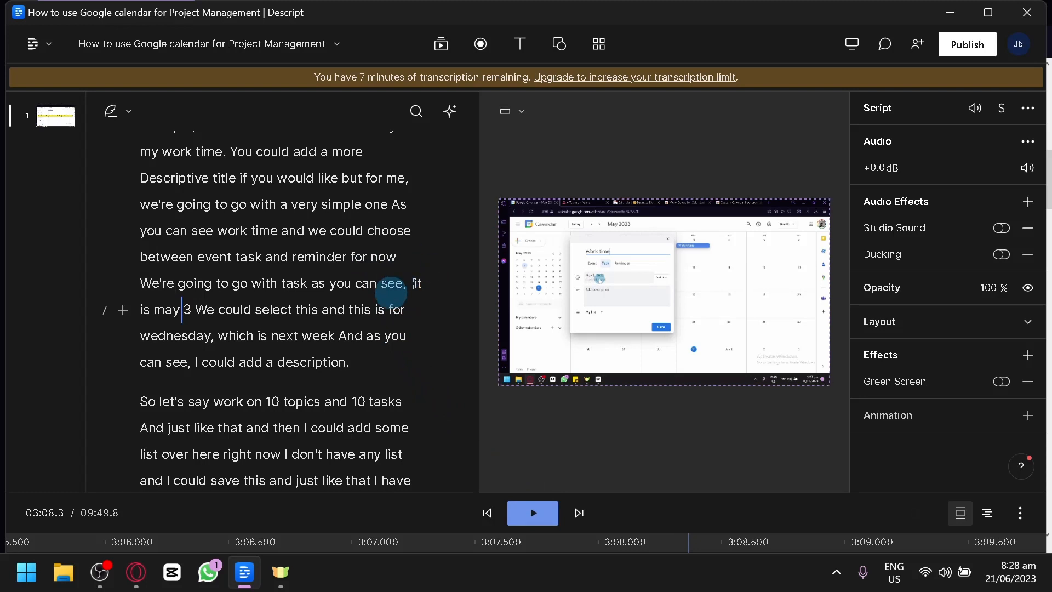
- Delete the filler word "uh," after "this is for premium mode" in the appointment schedule paragraph
scroll(388, 296, down, 7)
scroll(379, 296, down, 2)
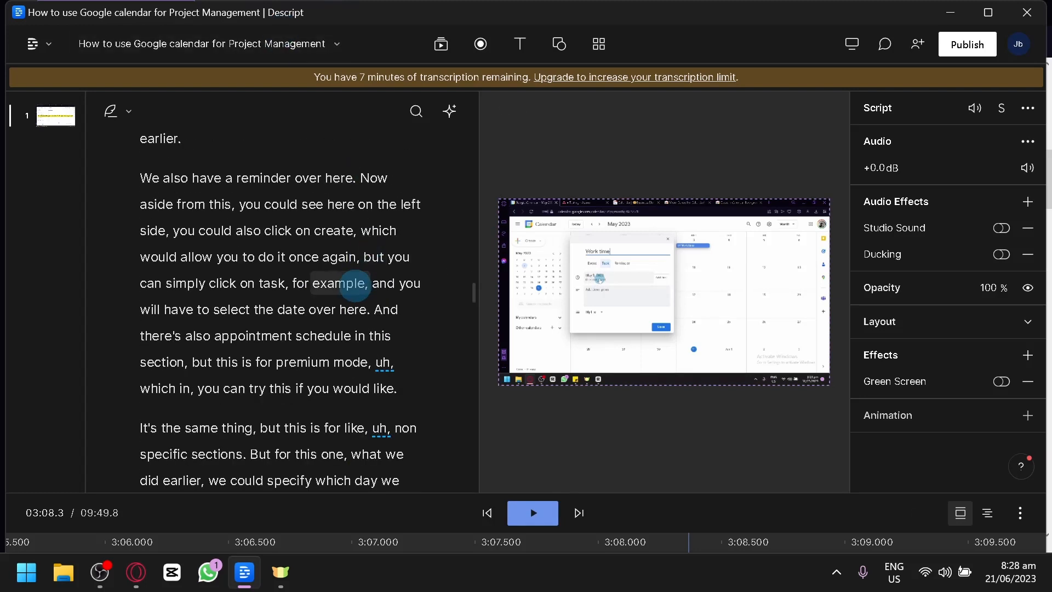
scroll(356, 307, down, 2)
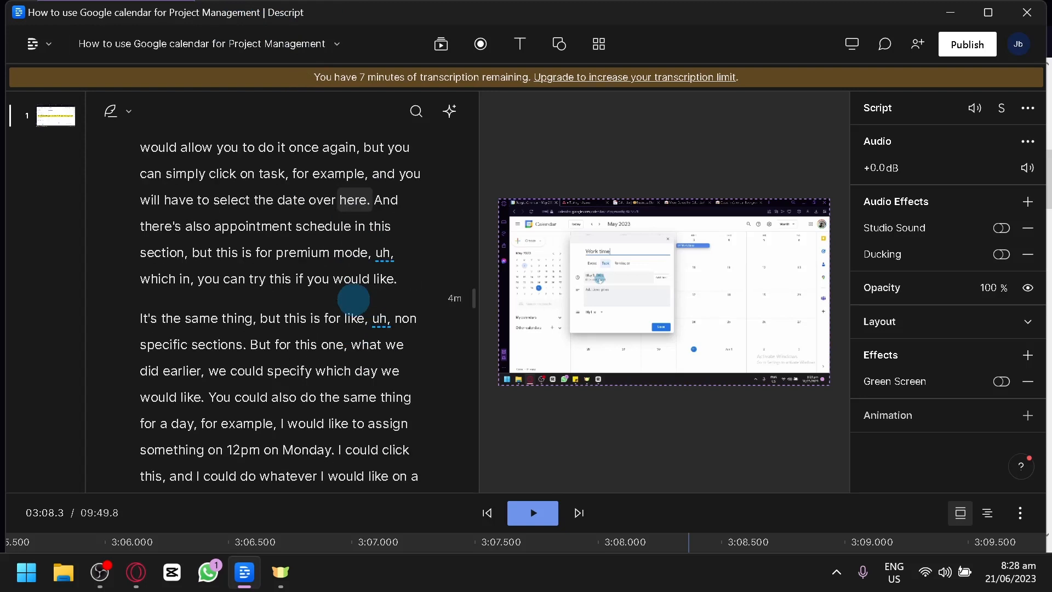
click(394, 253)
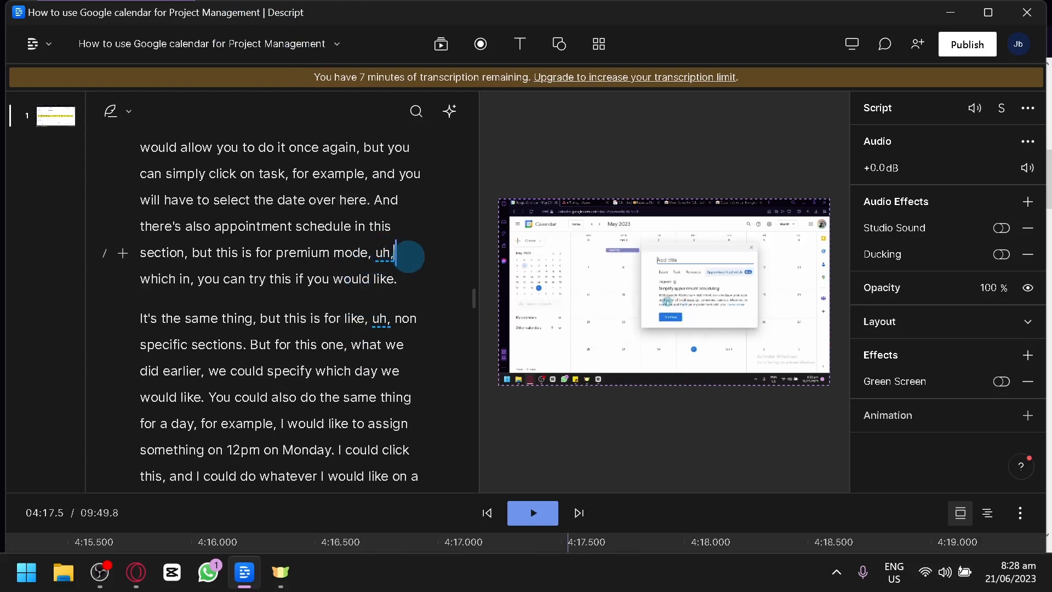
double_click(405, 256)
key(BackSpace)
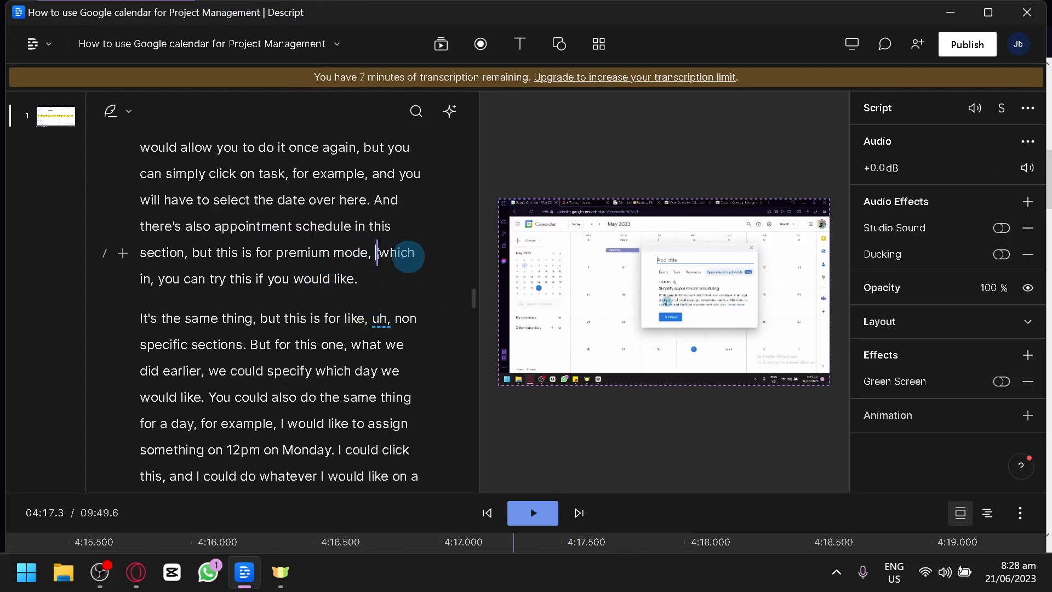
- Delete the filler word "uh," after "but this is for like" in the paragraph beginning "It's the same thing"
click(393, 321)
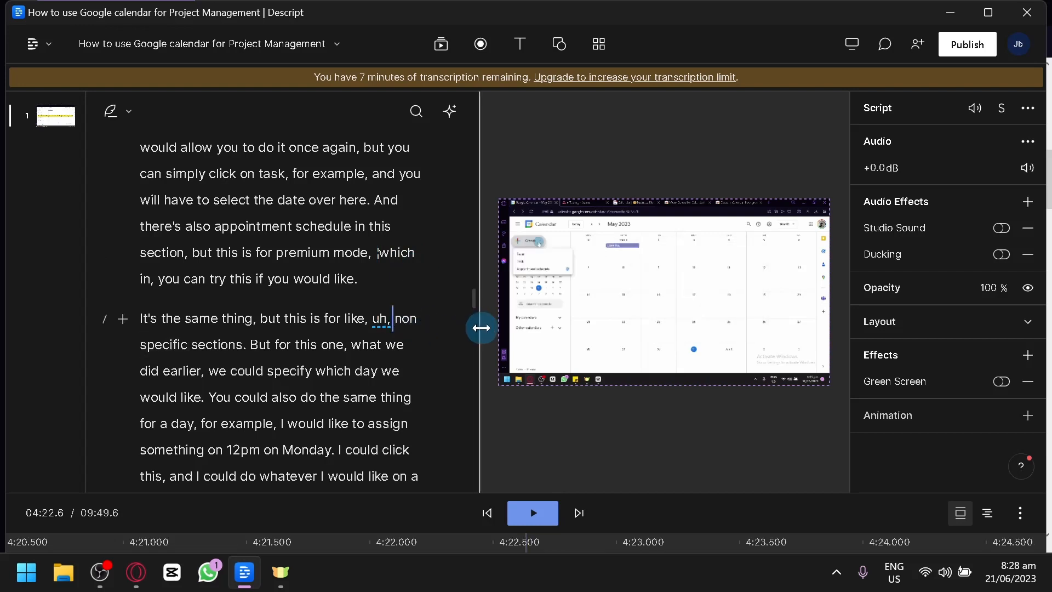
key(ctrl+shift+Left)
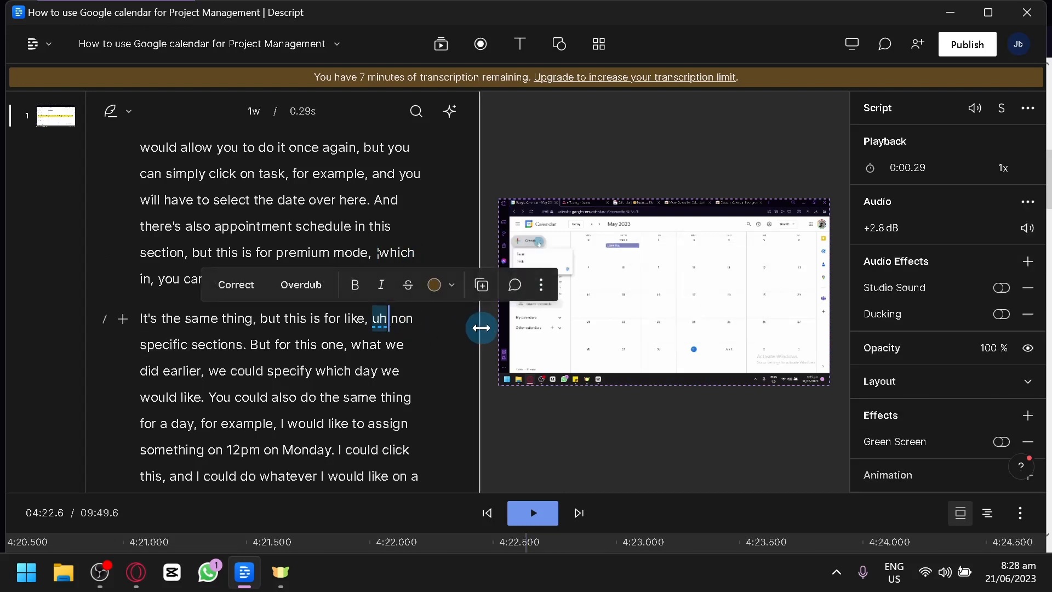
key(BackSpace)
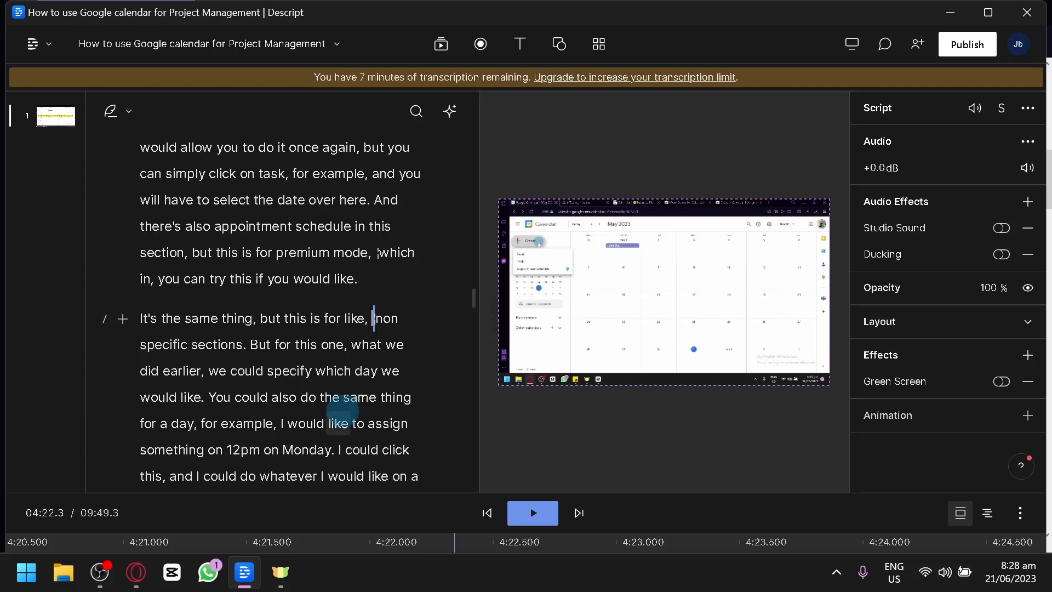
- Select the entire transcript and look through it back to the title, then clear the selection at the opening sentence
scroll(340, 411, up, 20)
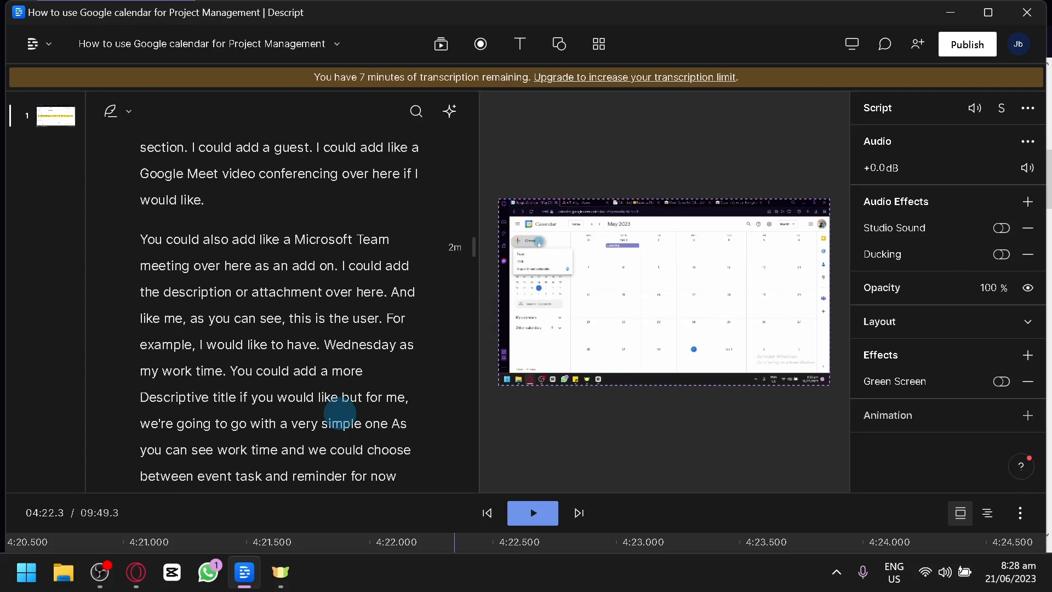
click(282, 270)
key(ctrl+a)
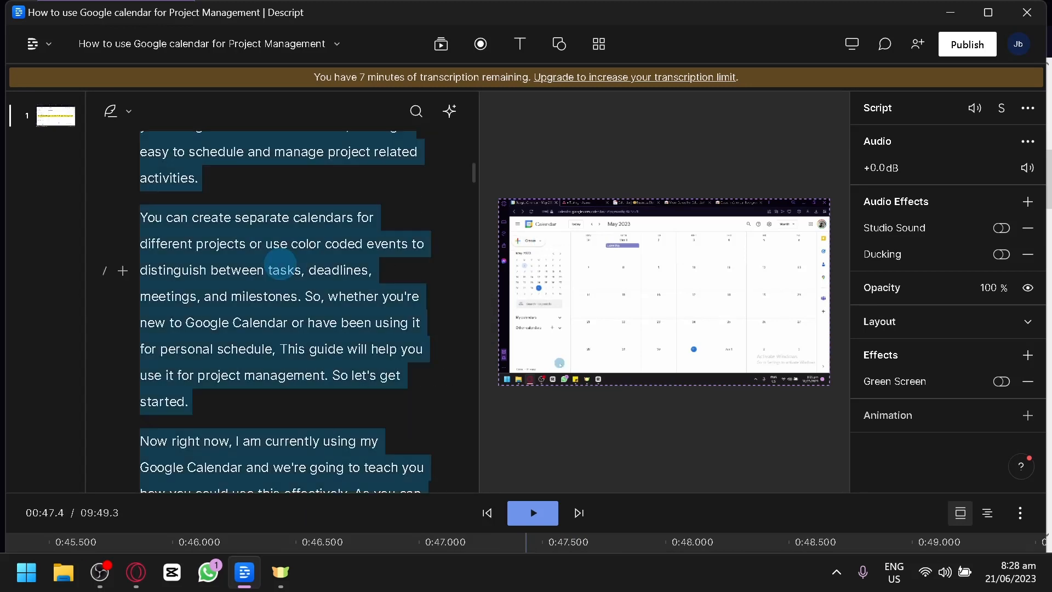
scroll(318, 257, down, 2)
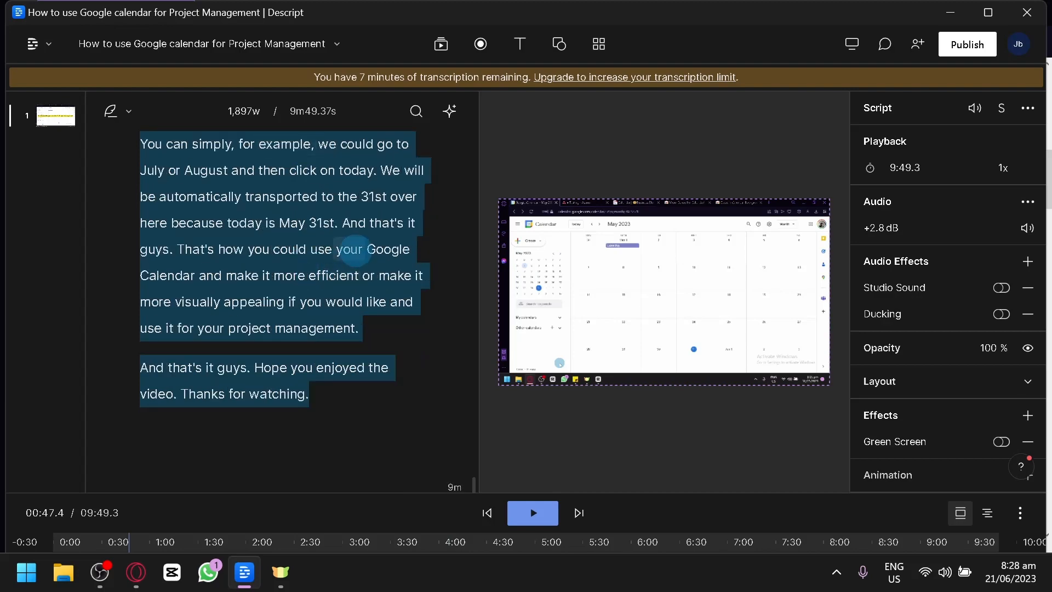
scroll(362, 258, up, 10)
scroll(378, 267, up, 20)
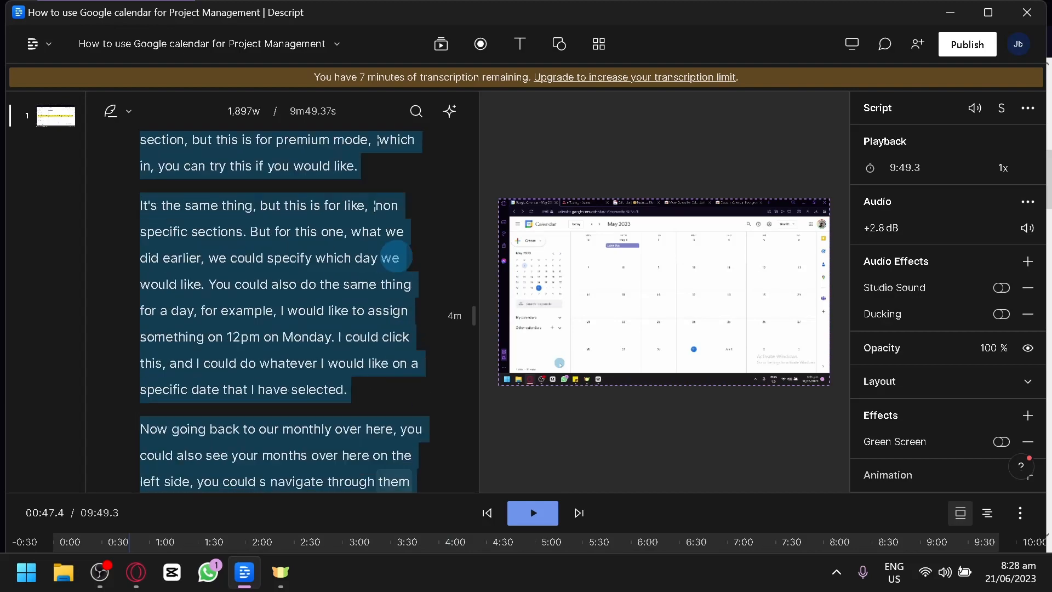
scroll(367, 265, up, 10)
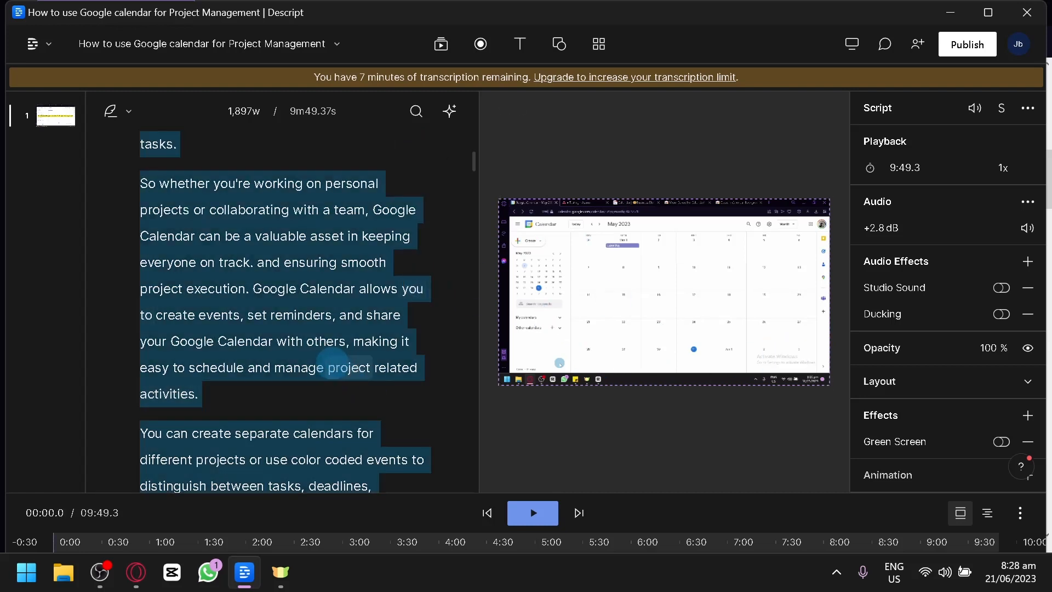
scroll(254, 262, up, 6)
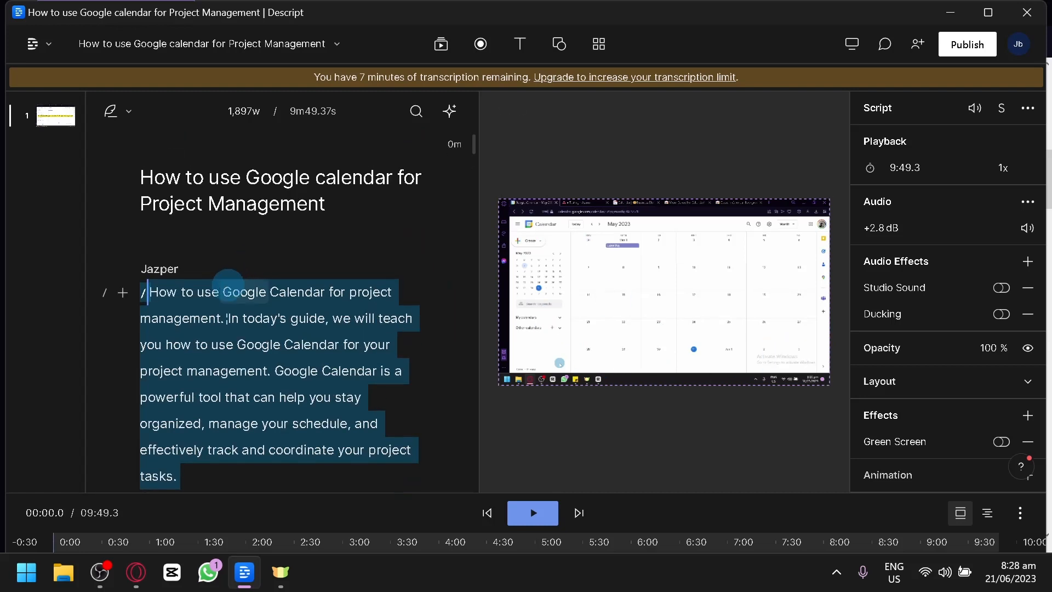
click(217, 296)
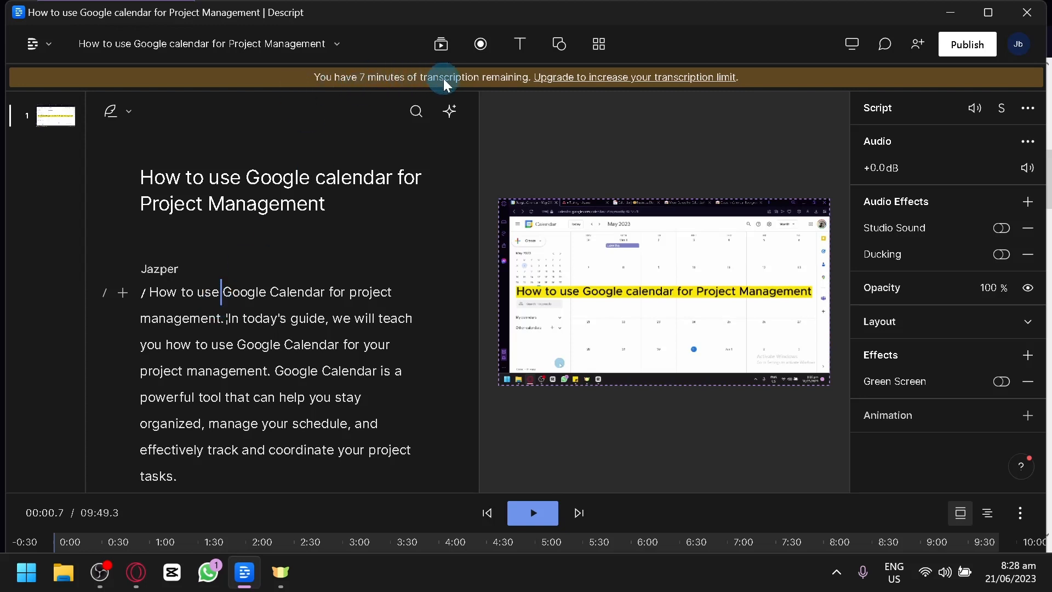
- Open the plan comparison from the transcription limit upgrade offer and examine the prices and key features of each plan
click(577, 78)
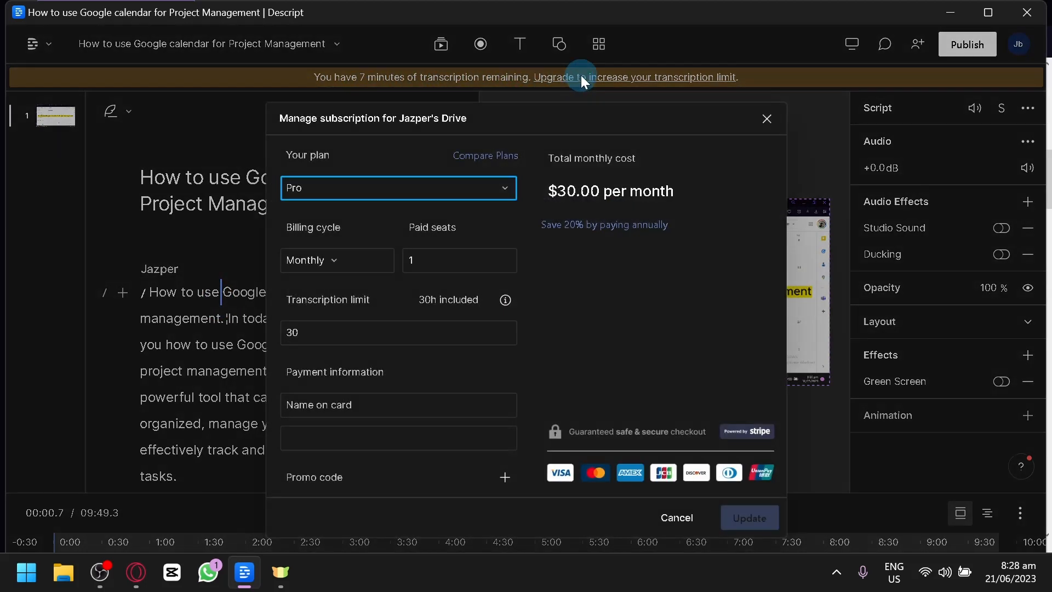
click(492, 158)
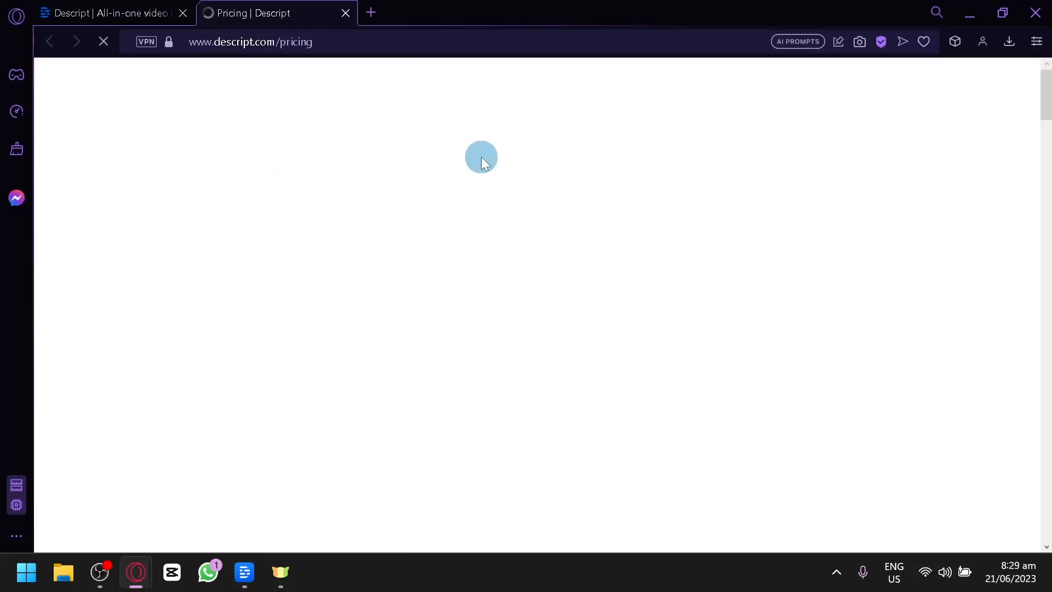
scroll(495, 200, down, 2)
scroll(495, 200, down, 2)
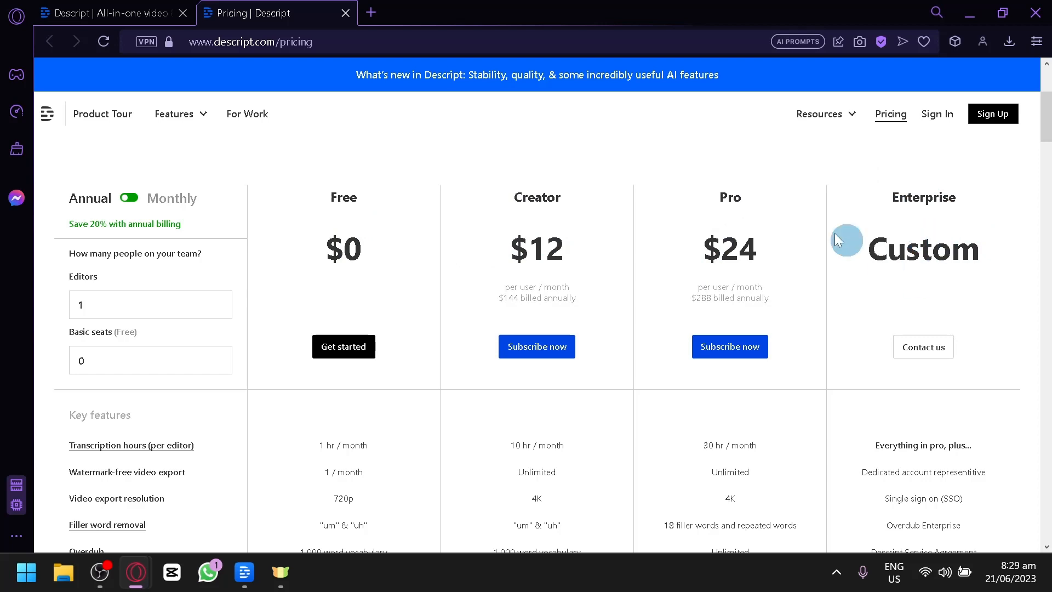
scroll(883, 276, down, 2)
scroll(439, 336, down, 2)
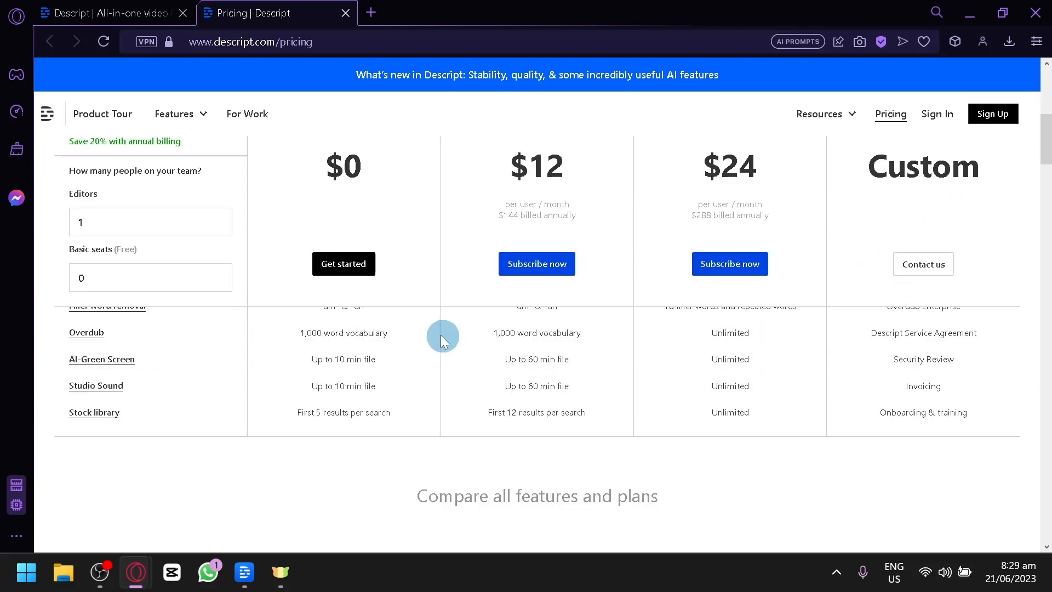
scroll(367, 416, up, 4)
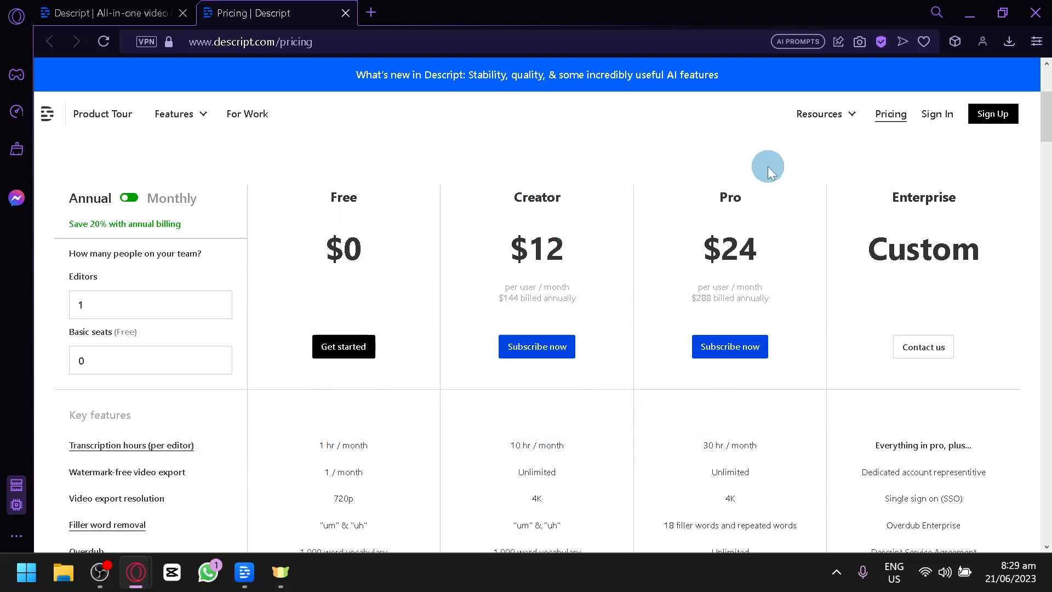
scroll(511, 377, down, 2)
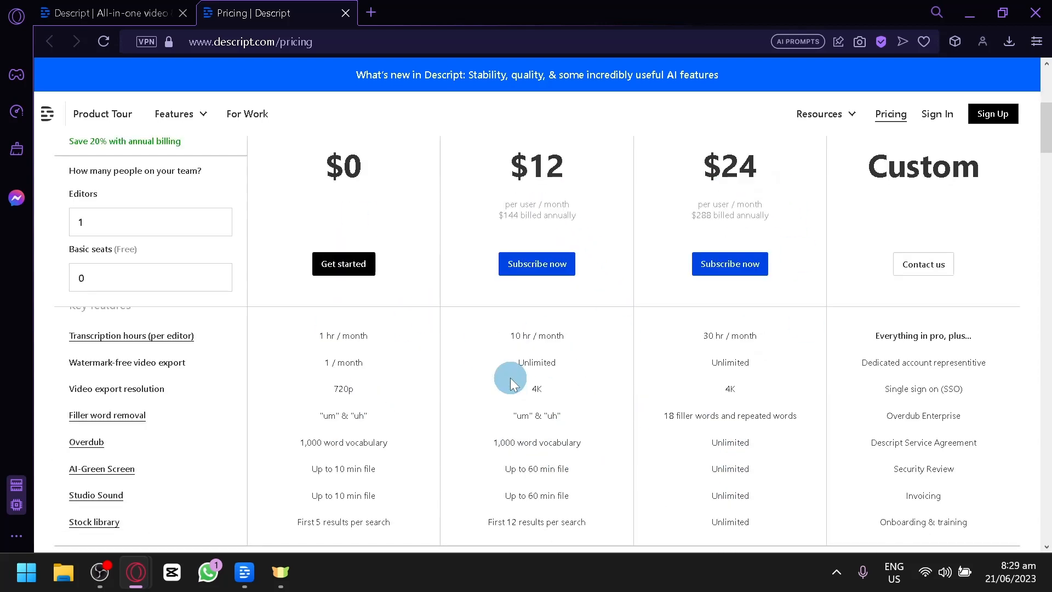
- Switch to Descript to close the subscription dialog without upgrading, and return to the pricing page in the Opera browser
click(245, 570)
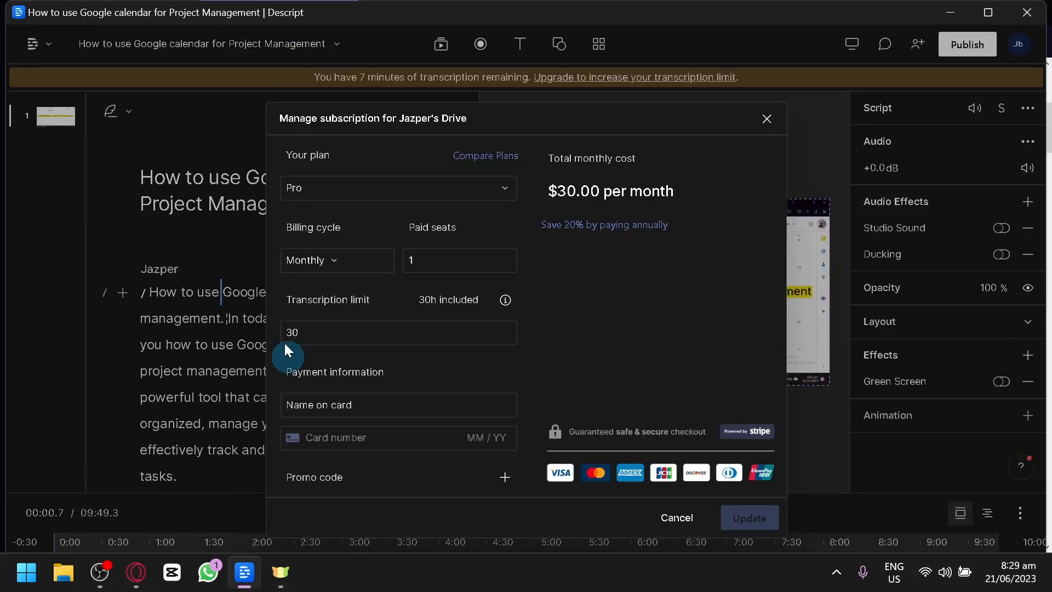
click(765, 118)
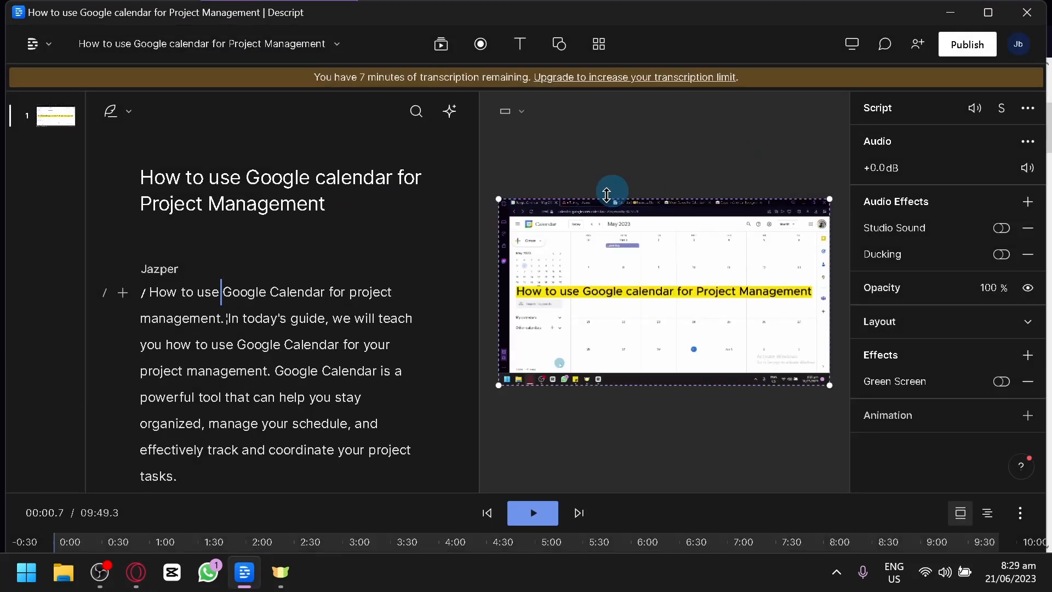
mouse_move(143, 575)
click(219, 501)
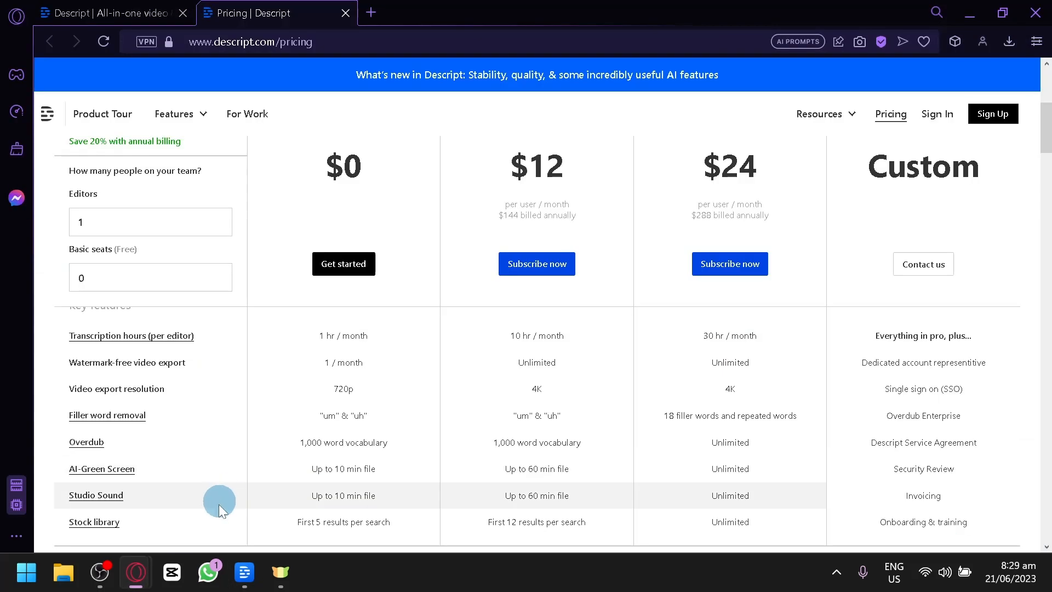